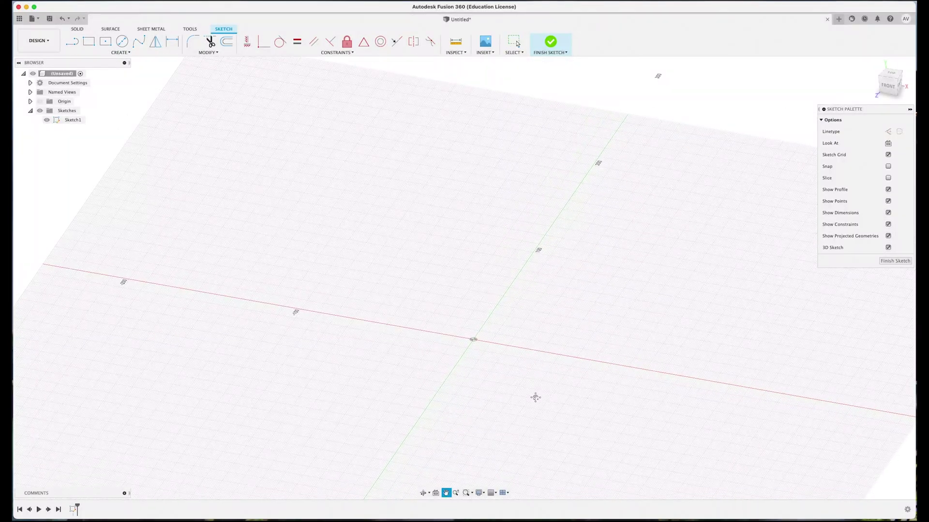
Sketch a 60 mm diameter circle centred on the origin and finish the sketch
{"action": "key", "text": "c"}
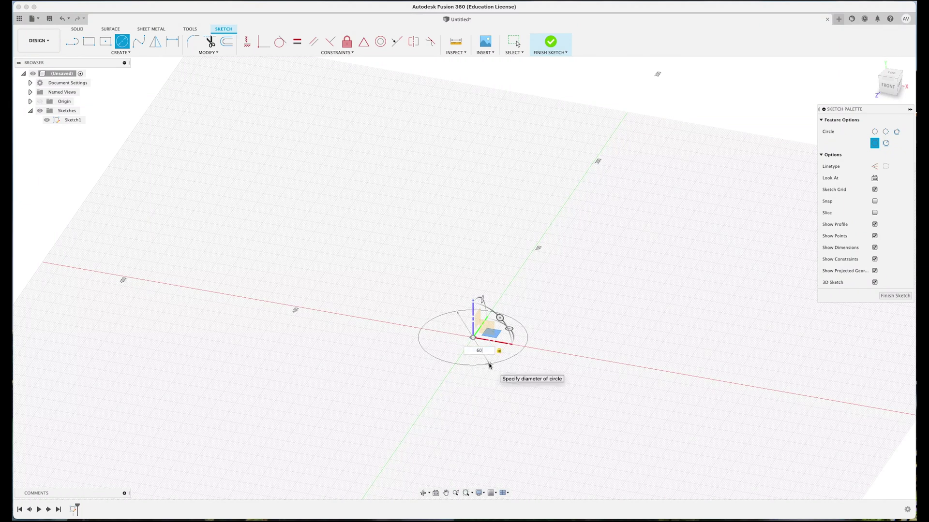
{"action": "key", "text": "Return"}
{"action": "key", "text": "Escape"}
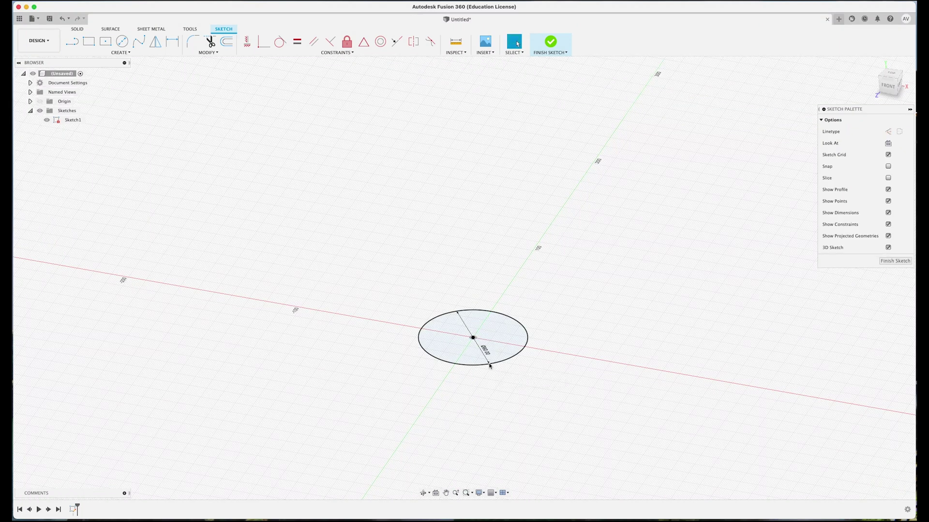
{"action": "mouse_move", "coordinate": [503, 392]}
{"action": "middle_mouse_down", "text": "shift"}
{"action": "mouse_move", "coordinate": [510, 383]}
{"action": "mouse_move", "coordinate": [502, 389]}
{"action": "middle_mouse_up", "text": "shift"}
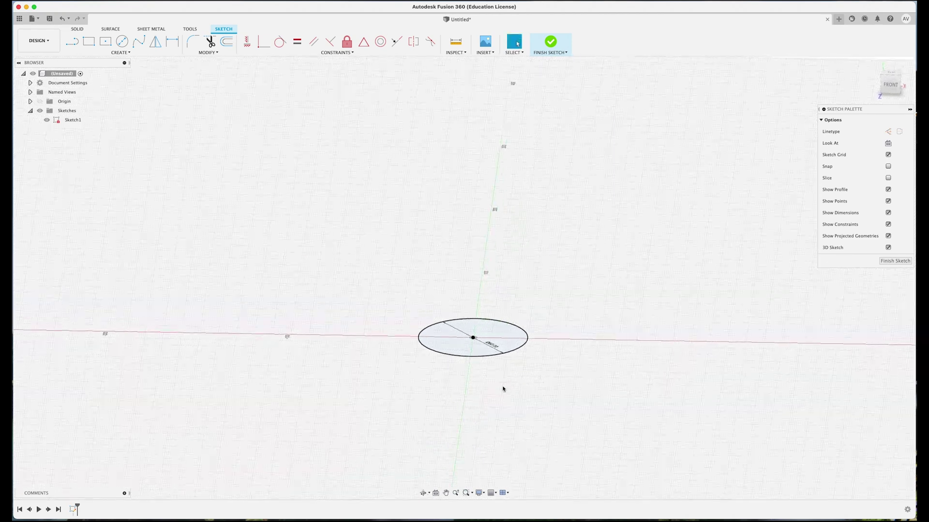
{"action": "left_click", "coordinate": [550, 44]}
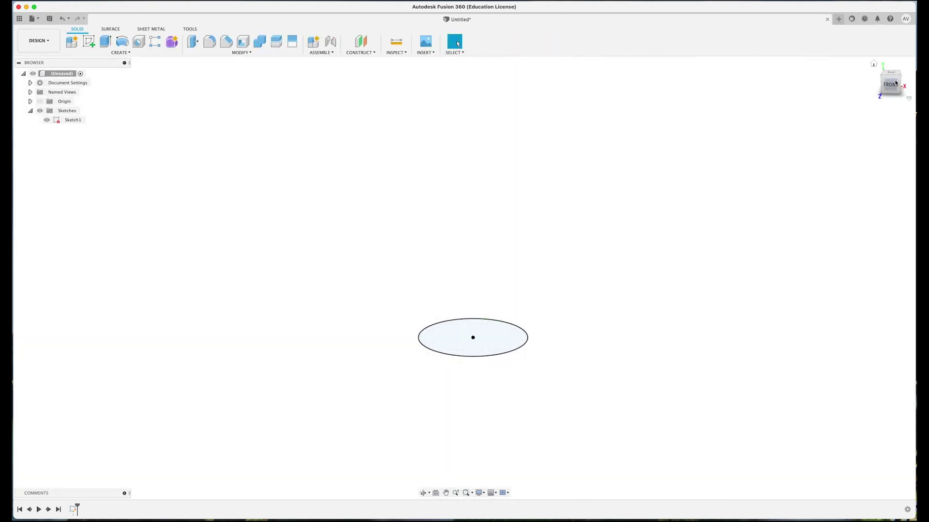
Start a new sketch on the front plane and draw a short vertical line straight down from the origin
{"action": "left_click", "coordinate": [891, 85]}
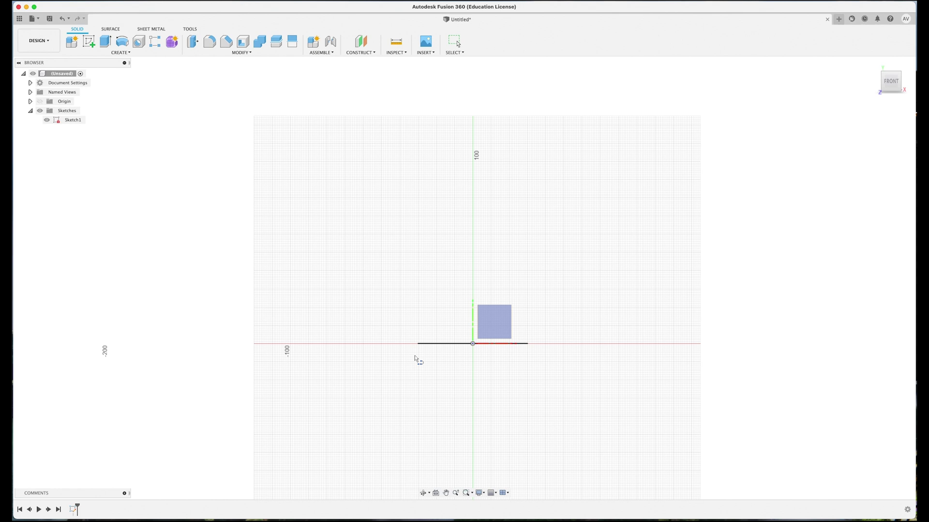
{"action": "left_click", "coordinate": [484, 327]}
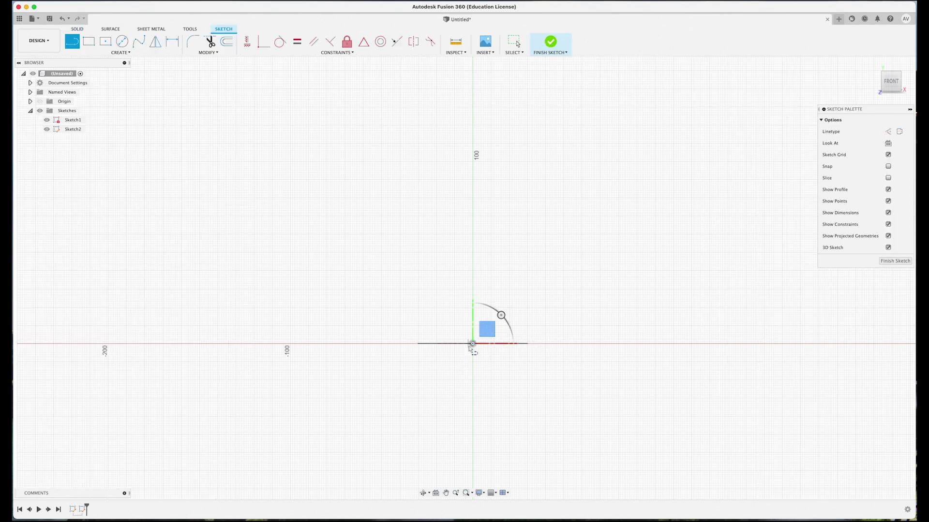
{"action": "left_click", "coordinate": [472, 373]}
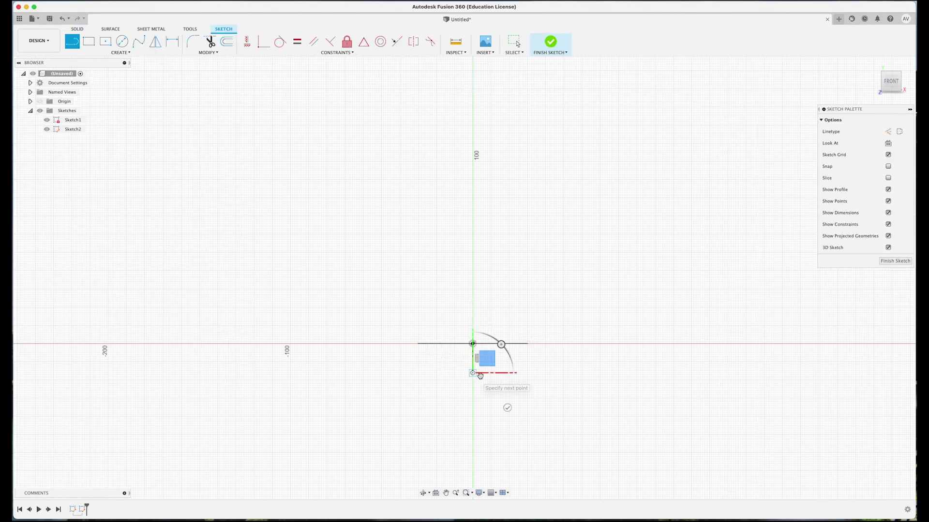
{"action": "key", "text": "Escape"}
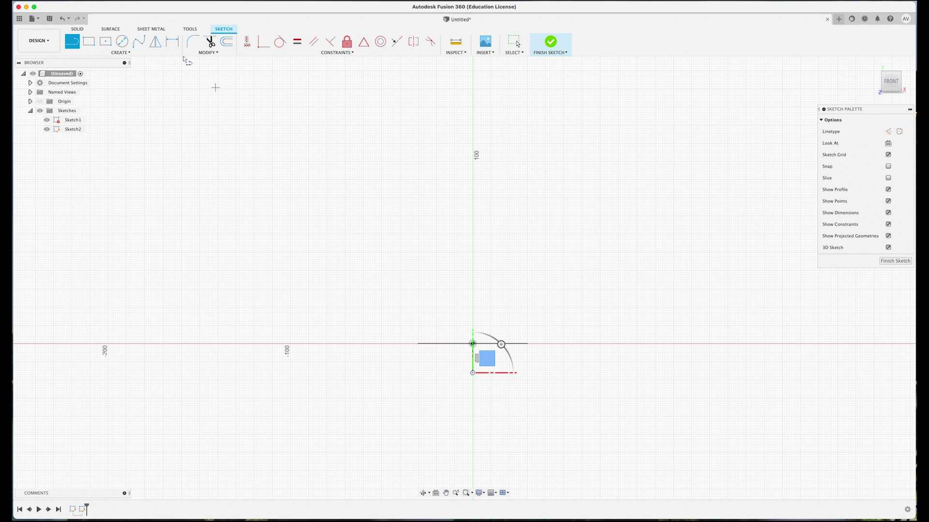
Draw a four-point fit point spline from the origin, arching up and toward negative X
{"action": "left_click", "coordinate": [139, 42]}
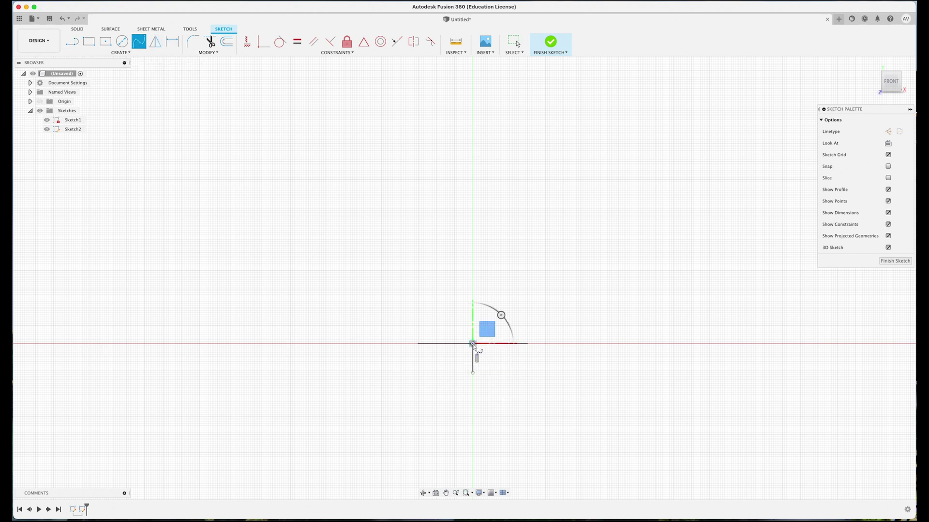
{"action": "left_click", "coordinate": [431, 262]}
{"action": "left_click", "coordinate": [350, 202]}
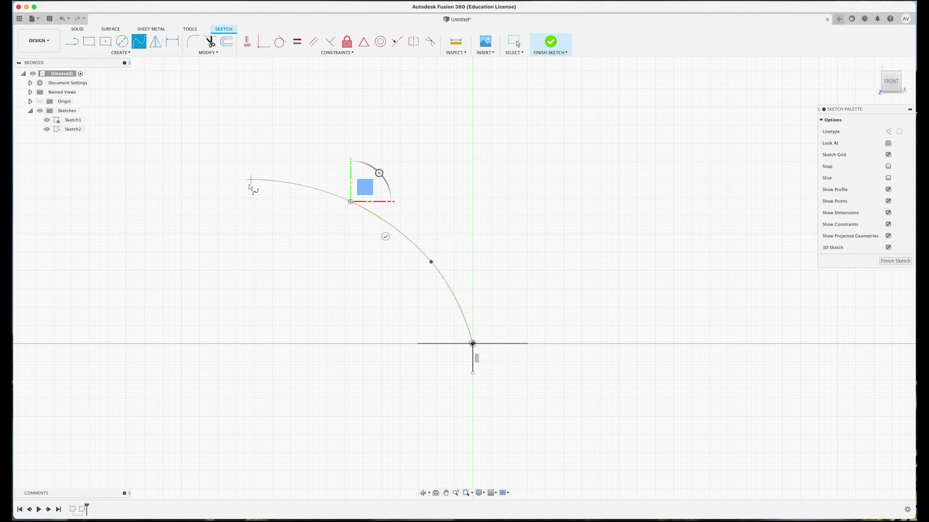
{"action": "left_click", "coordinate": [247, 201]}
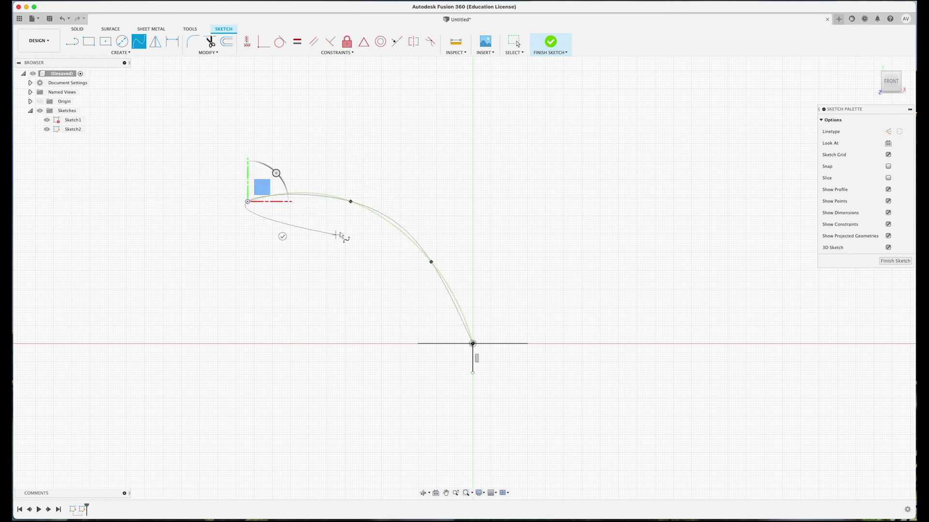
{"action": "left_click", "coordinate": [282, 236]}
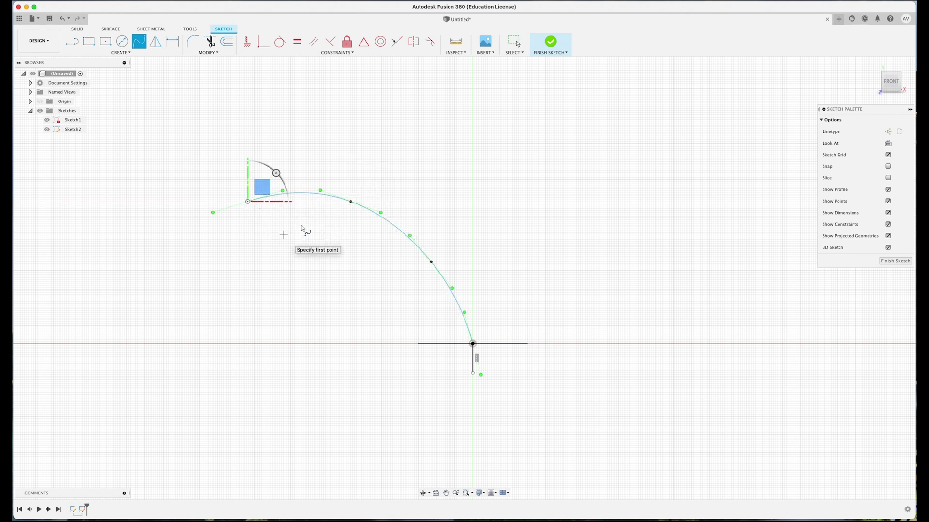
Make the spline tangent to the short vertical line at the origin and finish the sketch
{"action": "left_click", "coordinate": [279, 44]}
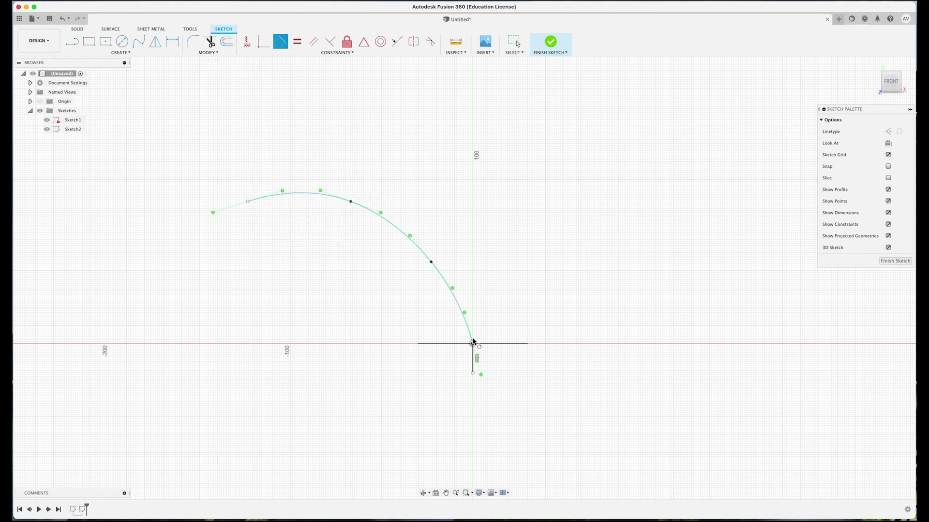
{"action": "left_click", "coordinate": [461, 303]}
{"action": "left_click", "coordinate": [473, 361]}
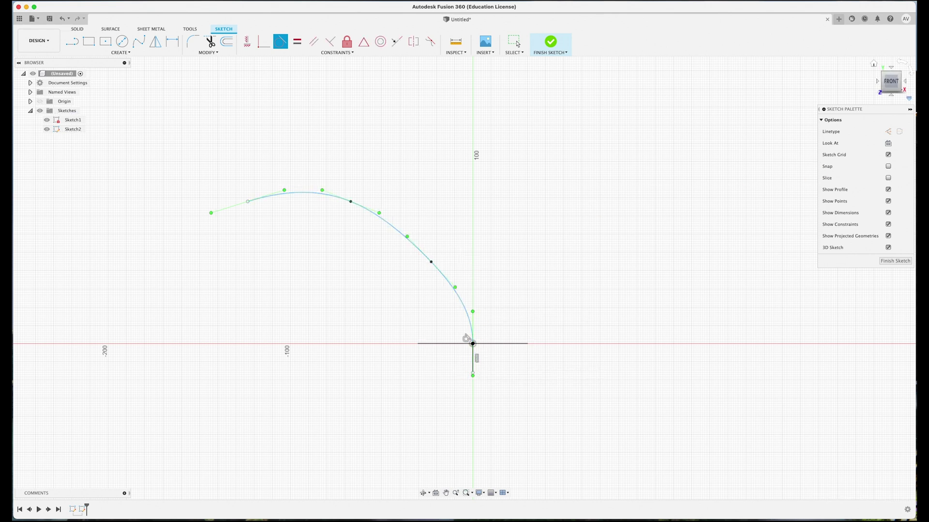
{"action": "left_click", "coordinate": [542, 48]}
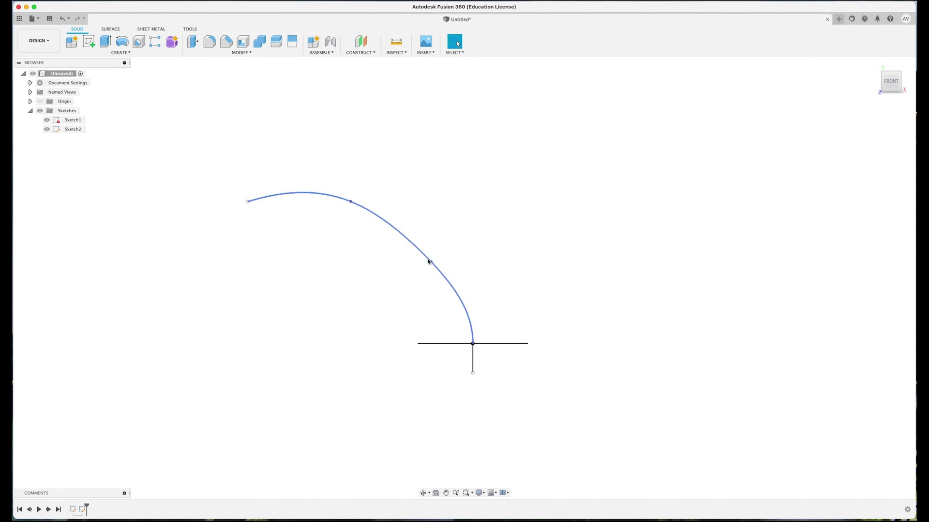
Reshape the spline: second fit point to about X -15.6, Y 55.9 mm, end point to about X -113, Y 72 mm, third point slightly up
{"action": "left_click_drag", "start_coordinate": [431, 263], "coordinate": [444, 241]}
{"action": "left_click_drag", "start_coordinate": [249, 204], "coordinate": [265, 214]}
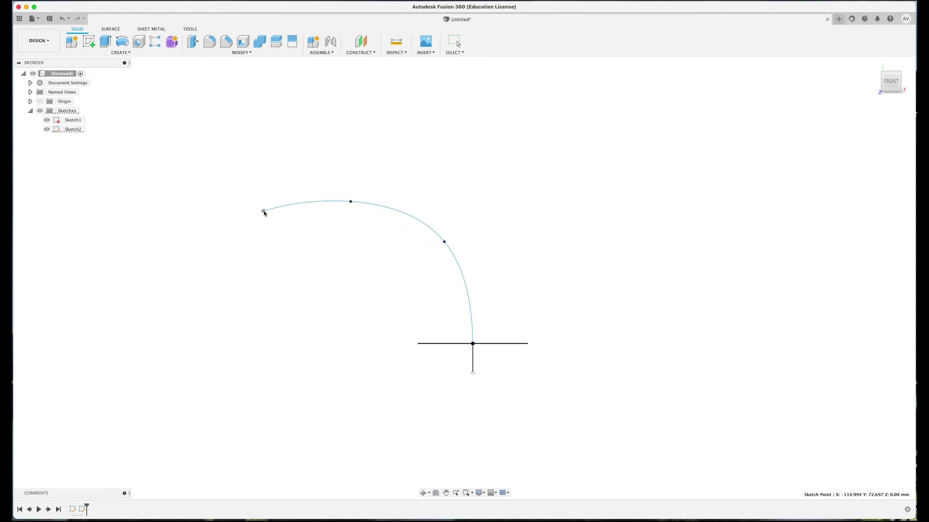
{"action": "left_click_drag", "start_coordinate": [350, 201], "coordinate": [355, 195]}
Set up a single-path Sweep of the circle profile along the curved spline as a new body
{"action": "mouse_move", "coordinate": [668, 243]}
{"action": "middle_mouse_down", "text": "shift"}
{"action": "mouse_move", "coordinate": [658, 271]}
{"action": "mouse_move", "coordinate": [649, 245]}
{"action": "middle_mouse_up", "text": "shift"}
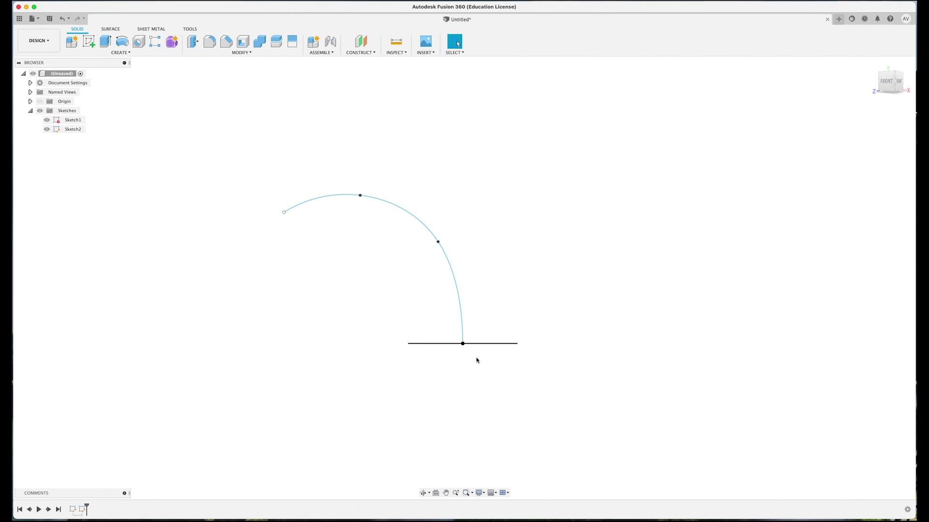
{"action": "mouse_move", "coordinate": [726, 271]}
{"action": "middle_mouse_down", "text": "shift"}
{"action": "mouse_move", "coordinate": [734, 303]}
{"action": "mouse_move", "coordinate": [731, 290]}
{"action": "middle_mouse_up", "text": "shift"}
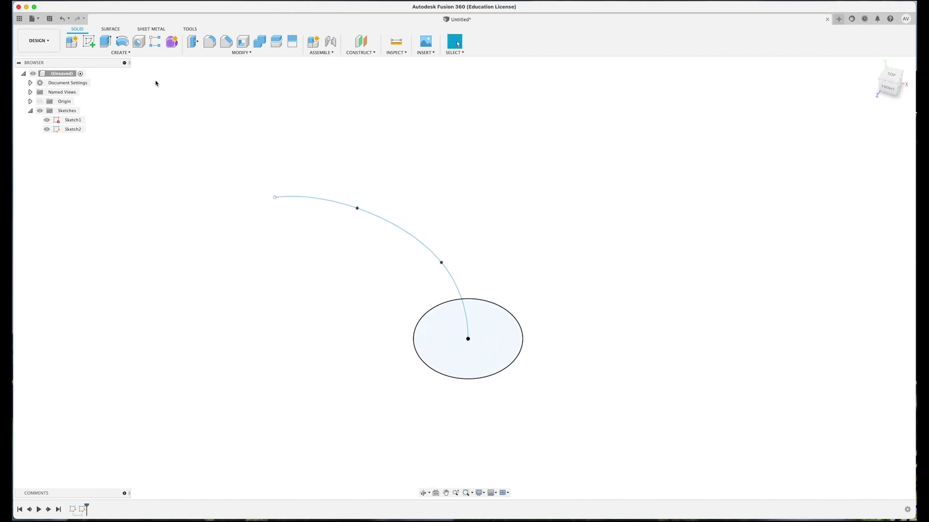
{"action": "left_click", "coordinate": [127, 54]}
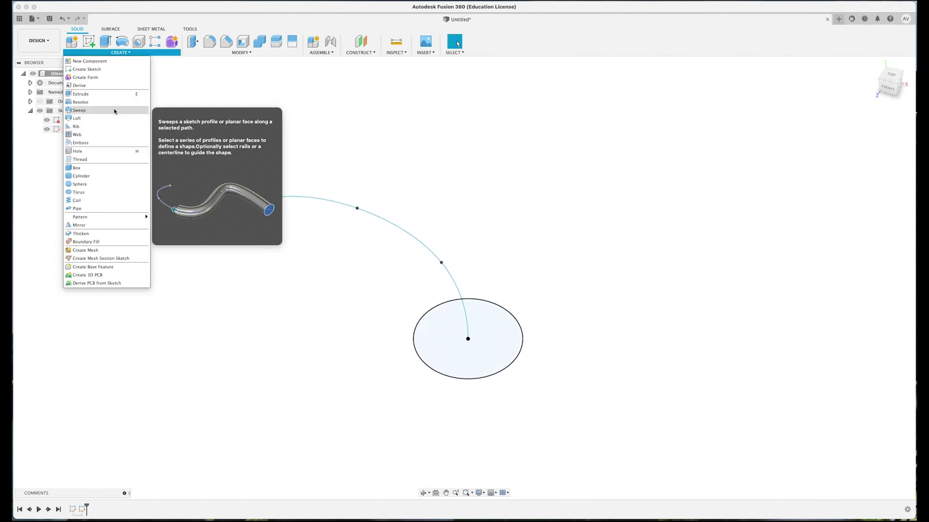
{"action": "left_click", "coordinate": [139, 109]}
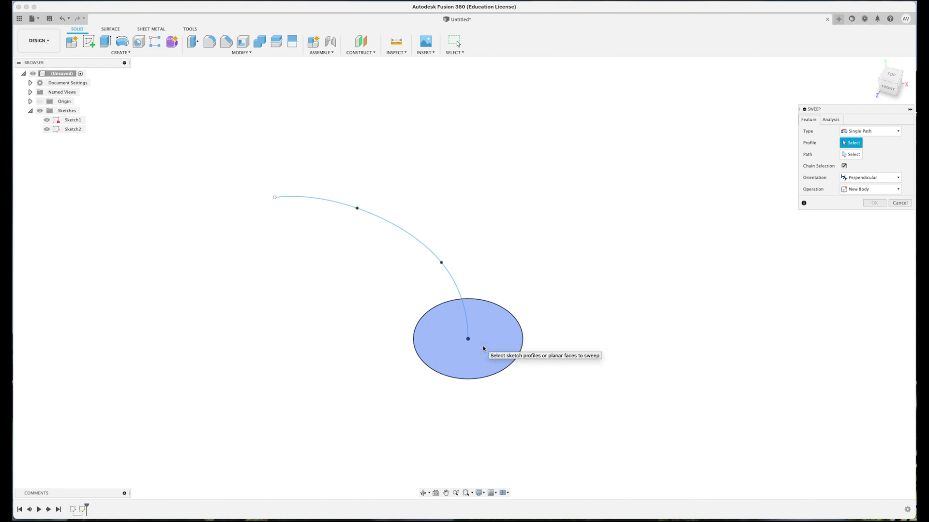
{"action": "left_click", "coordinate": [485, 351]}
{"action": "middle_click_drag", "start_coordinate": [485, 339], "coordinate": [481, 318], "text": "shift"}
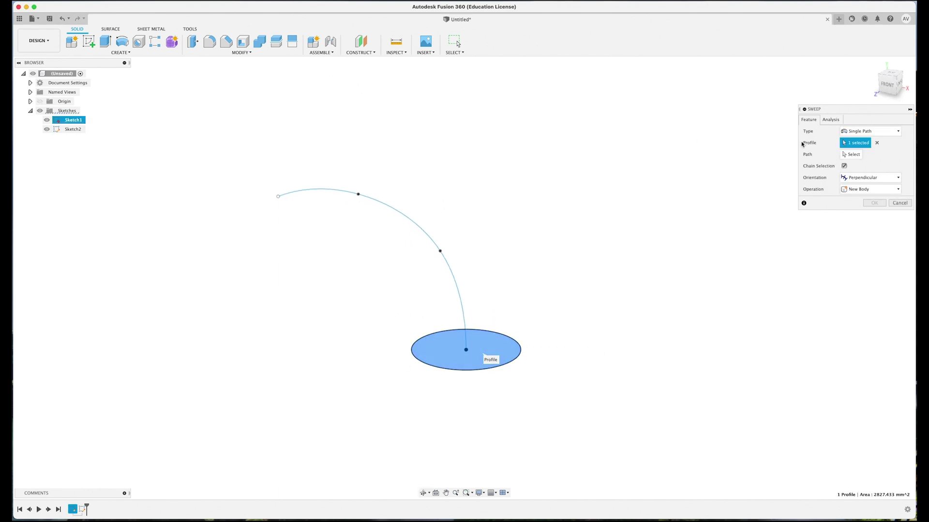
{"action": "left_click", "coordinate": [851, 154]}
{"action": "left_click", "coordinate": [415, 227]}
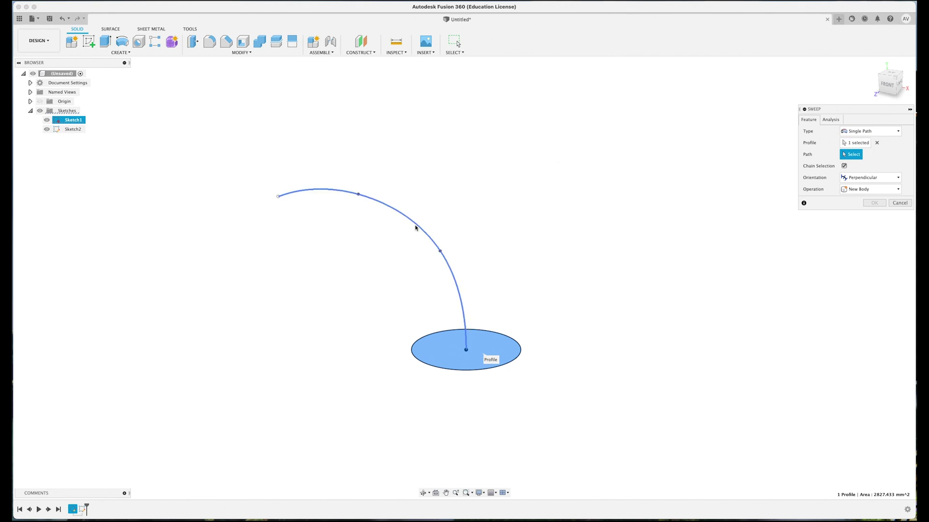
Set the sweep's taper angle to -10 deg and create the tapered horn body
{"action": "mouse_move", "coordinate": [655, 266]}
{"action": "middle_mouse_down", "text": "shift"}
{"action": "mouse_move", "coordinate": [682, 219]}
{"action": "mouse_move", "coordinate": [620, 305]}
{"action": "mouse_move", "coordinate": [554, 271]}
{"action": "mouse_move", "coordinate": [551, 239]}
{"action": "mouse_move", "coordinate": [655, 270]}
{"action": "middle_mouse_up", "text": "shift"}
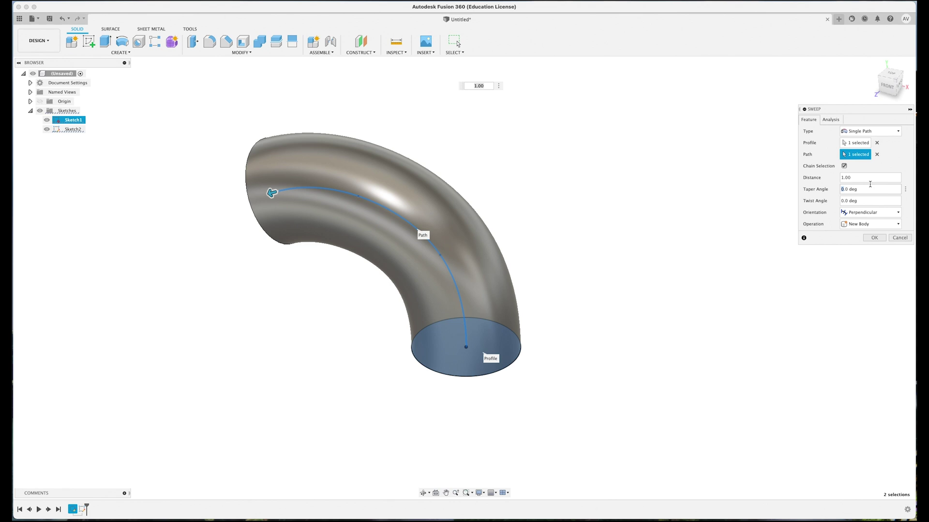
{"action": "key", "text": "Return"}
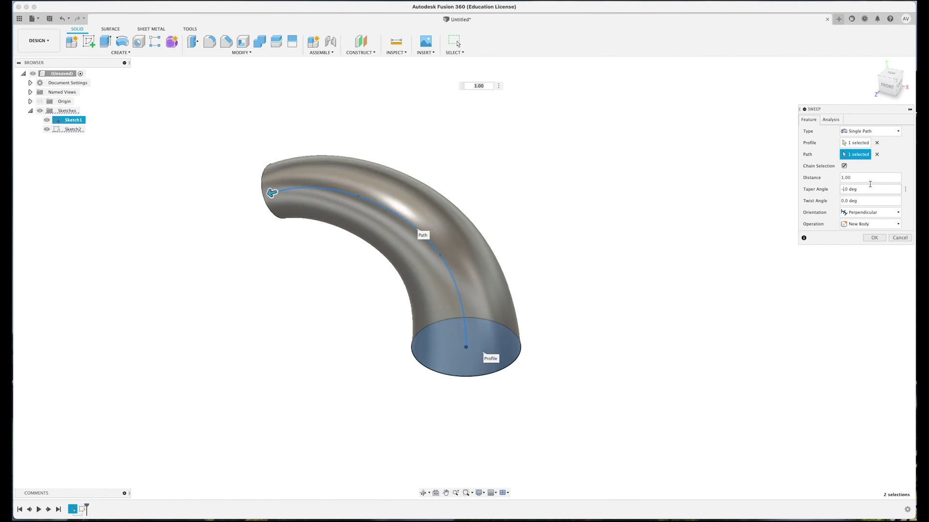
{"action": "type", "text": "6"}
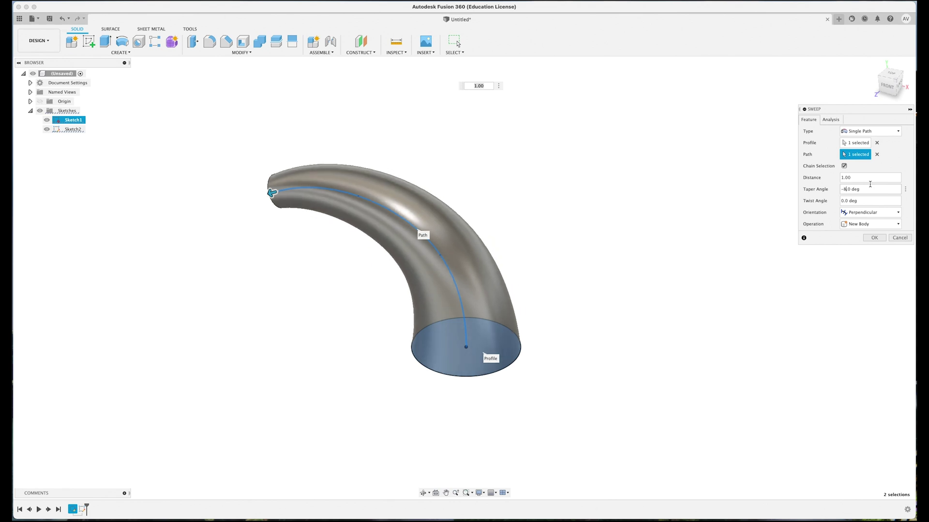
{"action": "key", "text": "BackSpace"}
{"action": "type", "text": "9"}
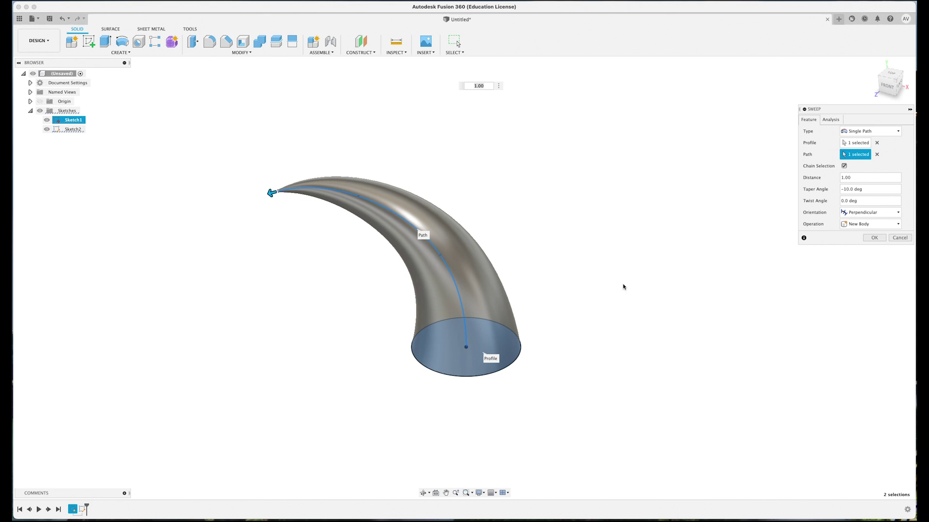
{"action": "middle_click_drag", "start_coordinate": [311, 305], "coordinate": [362, 301], "text": "shift"}
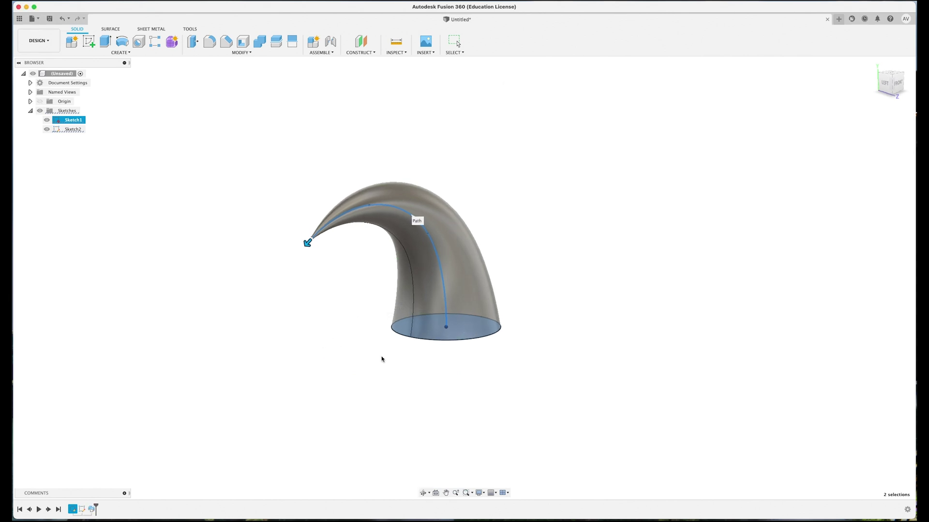
{"action": "key", "text": "Return"}
Show the spline's sketch and move the end point at the horn's tip by -23.158 mm in Z
{"action": "middle_click_drag", "start_coordinate": [271, 305], "coordinate": [315, 363], "text": "shift"}
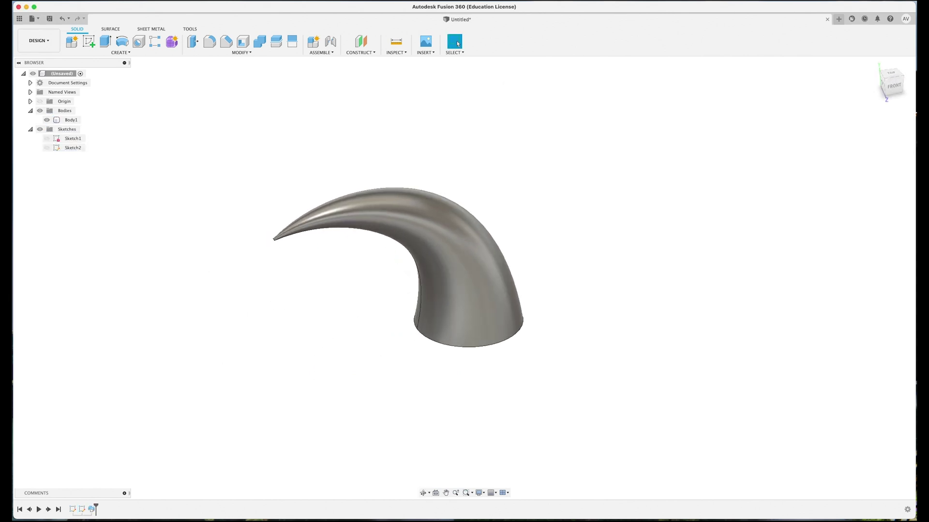
{"action": "left_click", "coordinate": [46, 147]}
{"action": "mouse_move", "coordinate": [241, 290]}
{"action": "middle_mouse_down", "text": "shift"}
{"action": "mouse_move", "coordinate": [256, 294]}
{"action": "mouse_move", "coordinate": [275, 282]}
{"action": "middle_mouse_up", "text": "shift"}
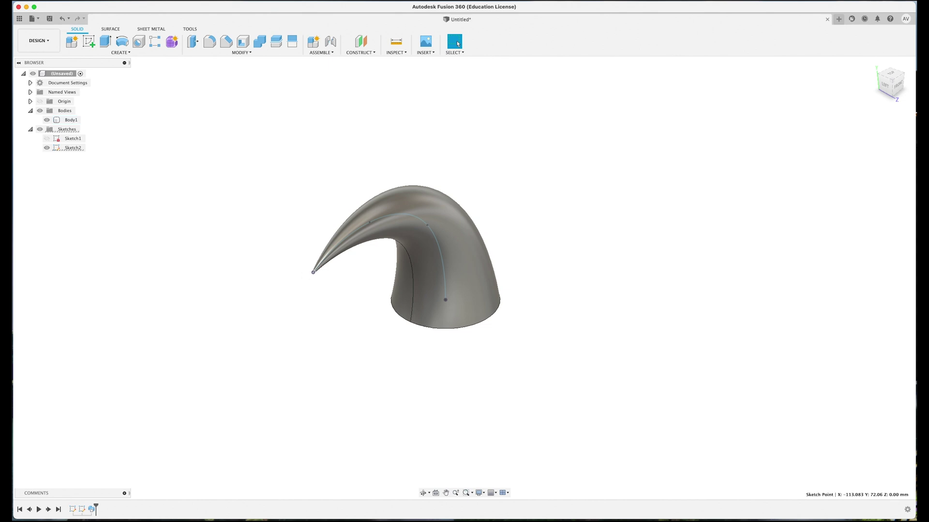
{"action": "key", "text": "m"}
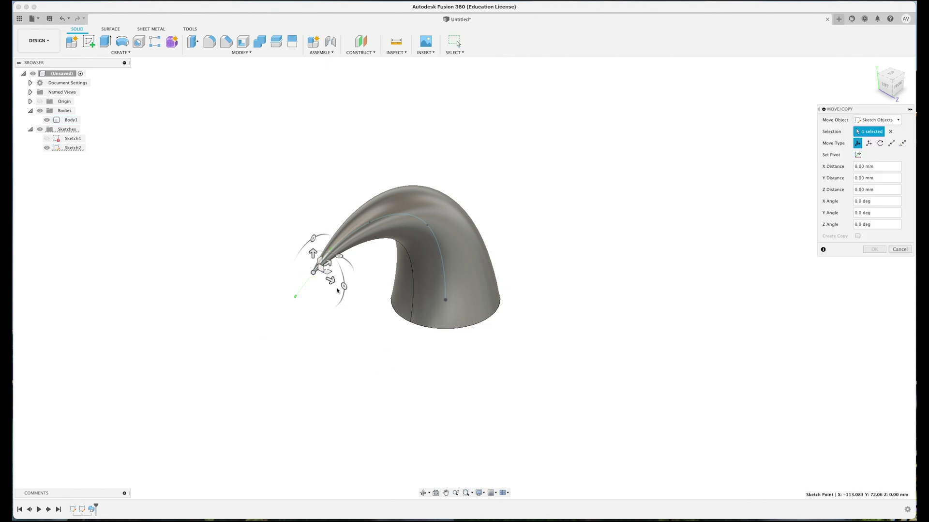
{"action": "left_click_drag", "start_coordinate": [330, 280], "coordinate": [300, 267]}
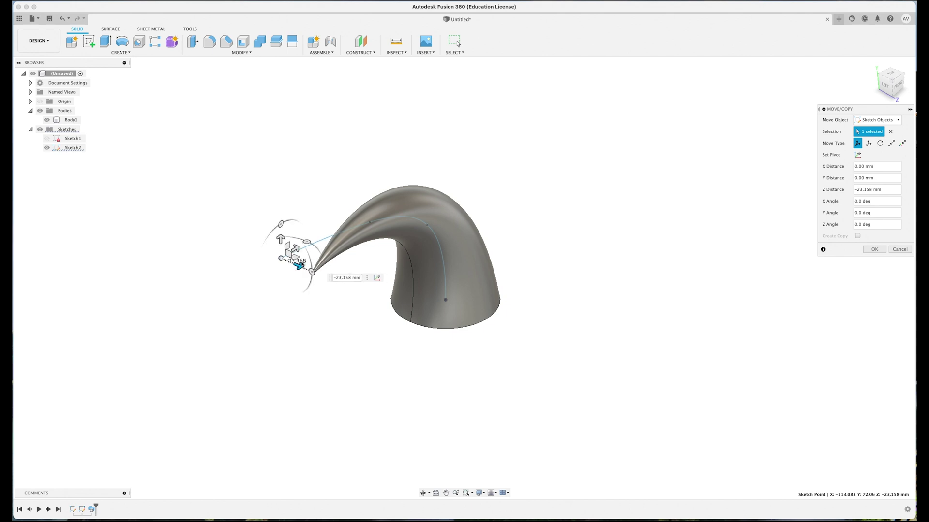
{"action": "key", "text": "Return"}
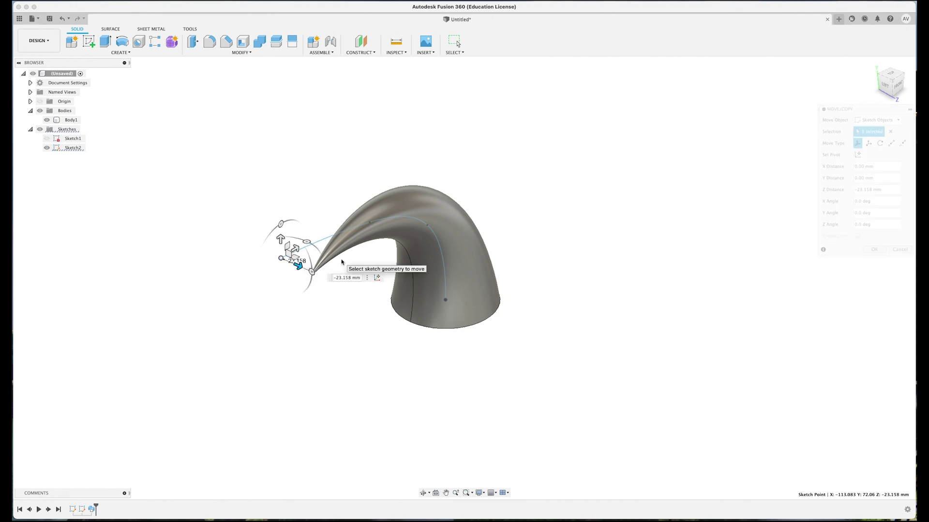
Hide the horn body and move the spline's second fit point by 8.618 mm in Z
{"action": "middle_click_drag", "start_coordinate": [334, 328], "coordinate": [368, 372], "text": "shift"}
{"action": "mouse_move", "coordinate": [440, 292]}
{"action": "middle_mouse_down", "text": "shift"}
{"action": "mouse_move", "coordinate": [434, 286]}
{"action": "mouse_move", "coordinate": [425, 295]}
{"action": "middle_mouse_up", "text": "shift"}
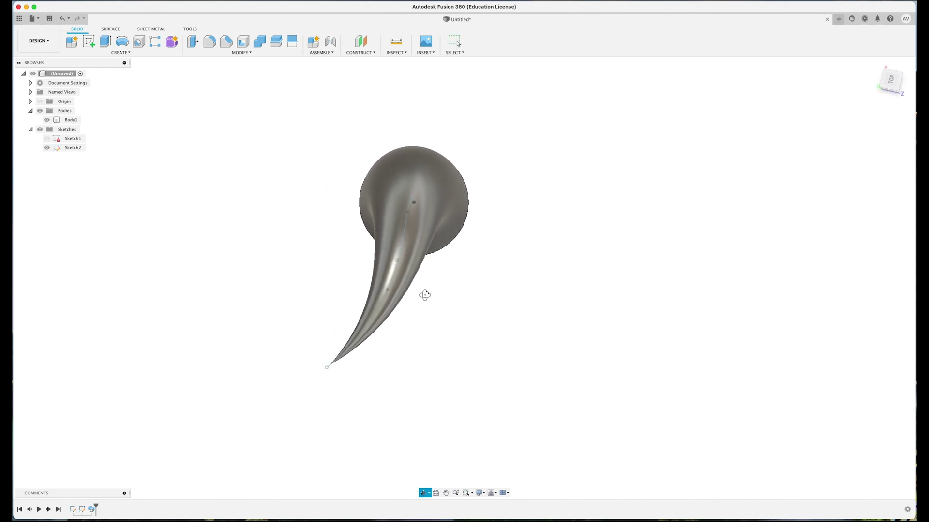
{"action": "left_click", "coordinate": [46, 119]}
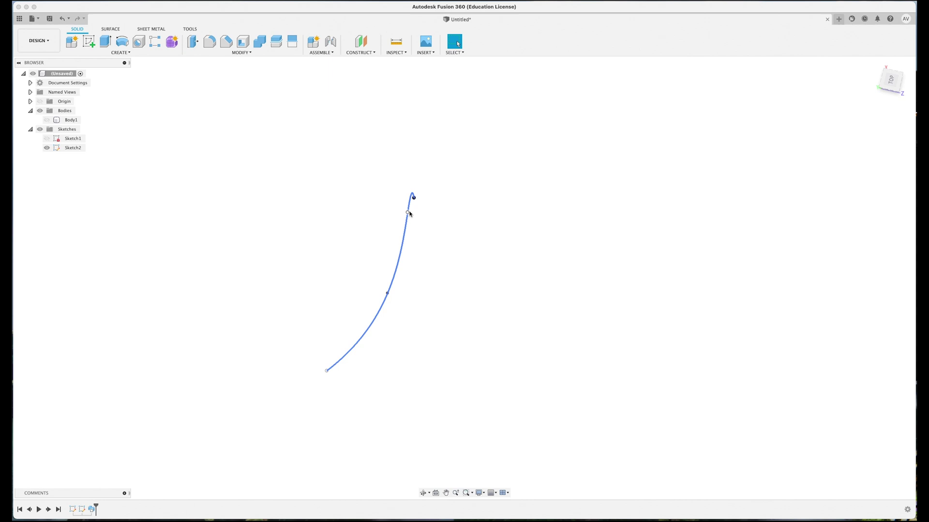
{"action": "left_click", "coordinate": [408, 214]}
{"action": "key", "text": "m"}
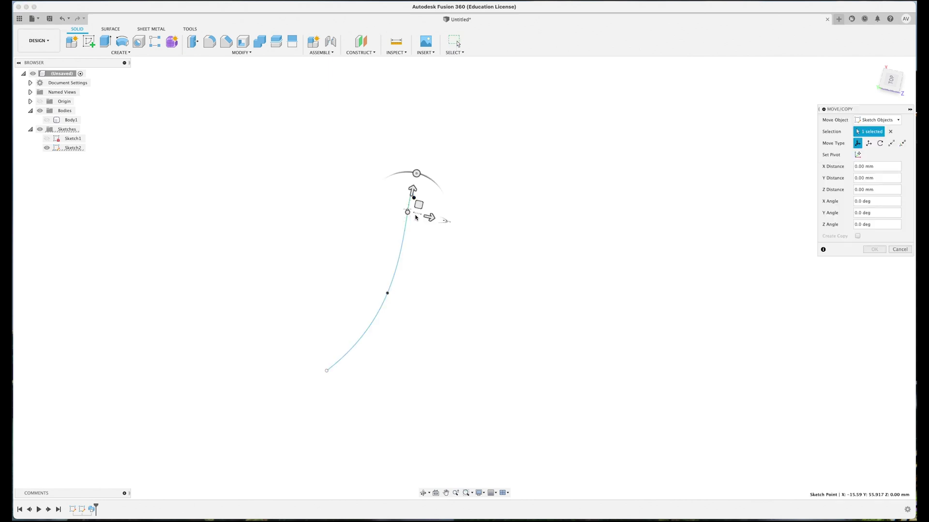
{"action": "left_click_drag", "start_coordinate": [429, 220], "coordinate": [445, 222]}
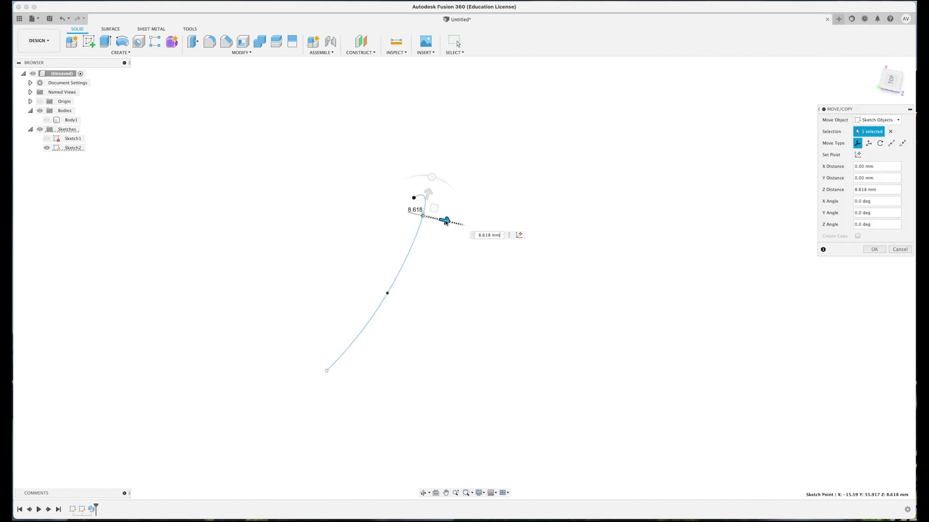
{"action": "key", "text": "Return"}
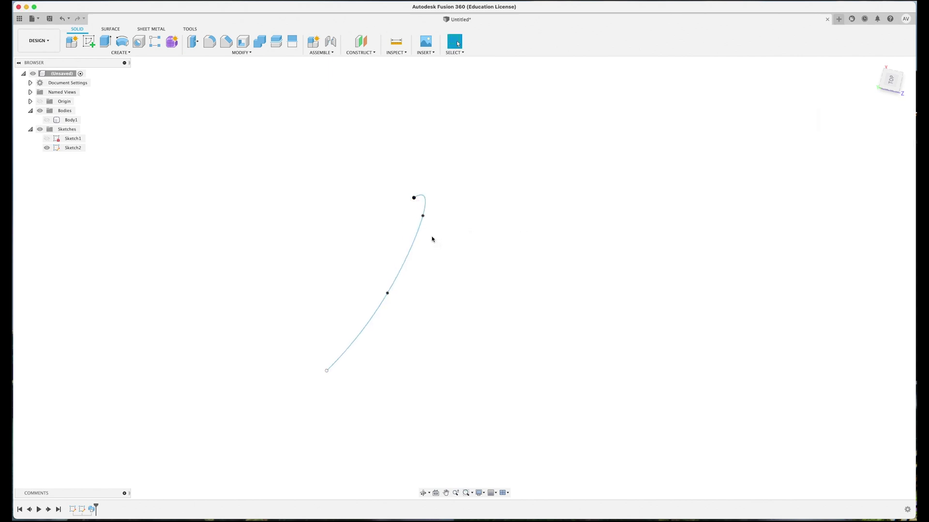
Show the horn body again and examine its reshaped 3D curve from several sides
{"action": "left_click", "coordinate": [48, 121]}
{"action": "middle_click_drag", "start_coordinate": [317, 311], "coordinate": [289, 358], "text": "shift"}
{"action": "middle_click_drag", "start_coordinate": [234, 315], "coordinate": [196, 306], "text": "shift"}
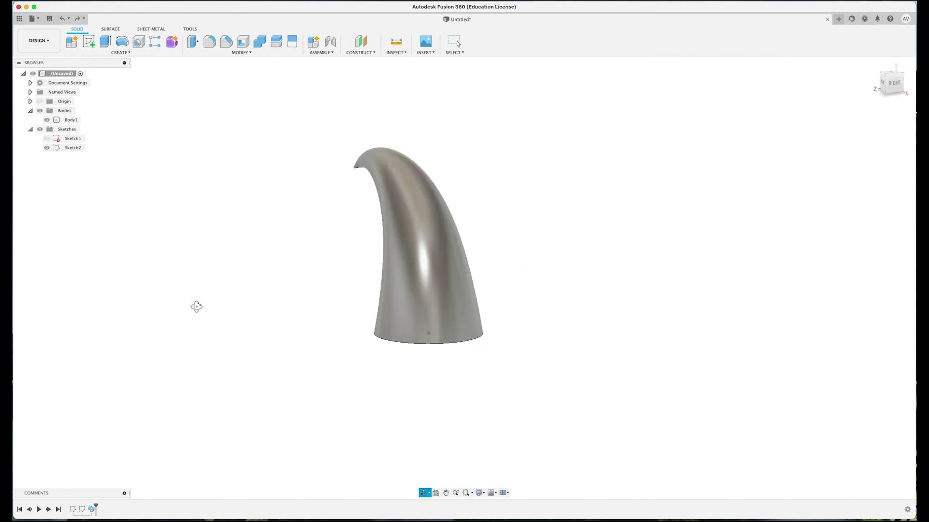
{"action": "middle_click_drag", "start_coordinate": [266, 307], "coordinate": [41, 158], "text": "shift"}
Hide the horn body and start a new sketch on the horizontal plane at the spline's base
{"action": "left_click", "coordinate": [47, 120]}
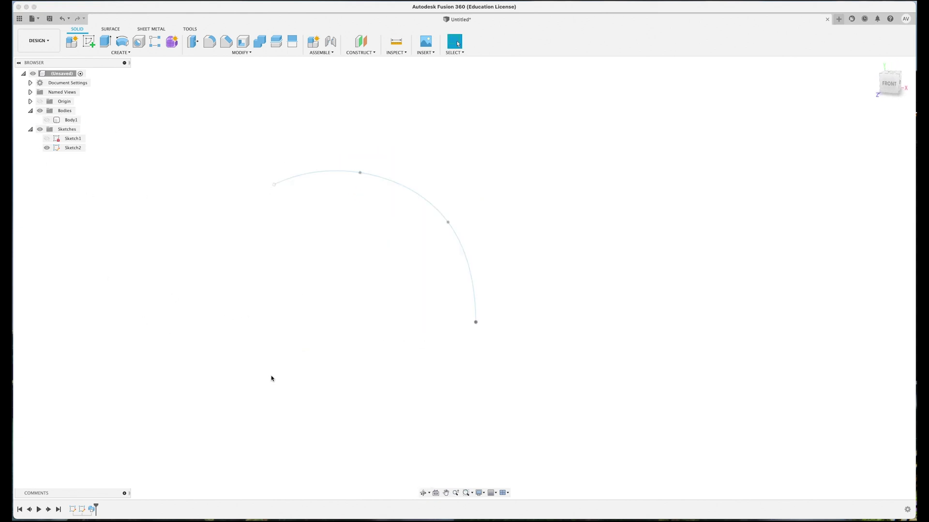
{"action": "middle_click_drag", "start_coordinate": [485, 356], "coordinate": [486, 375], "text": "shift"}
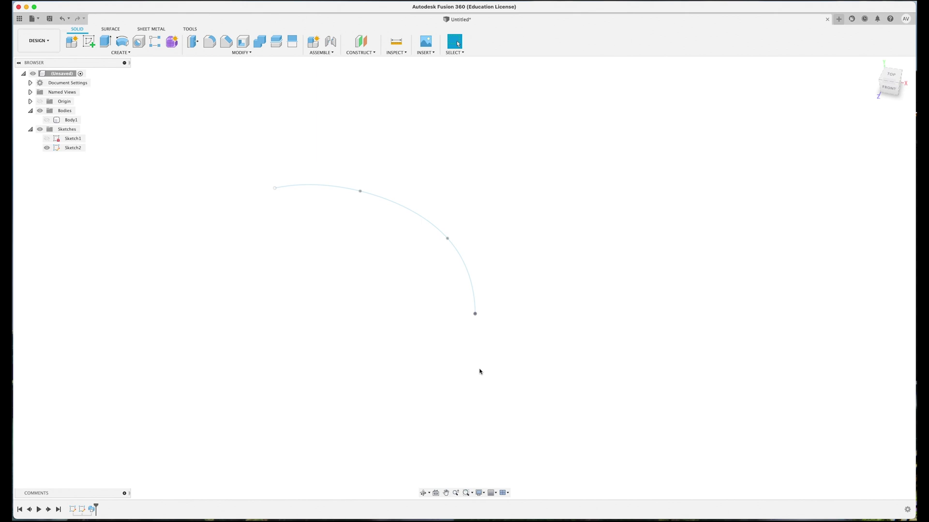
{"action": "key", "text": "s"}
{"action": "left_click", "coordinate": [494, 339]}
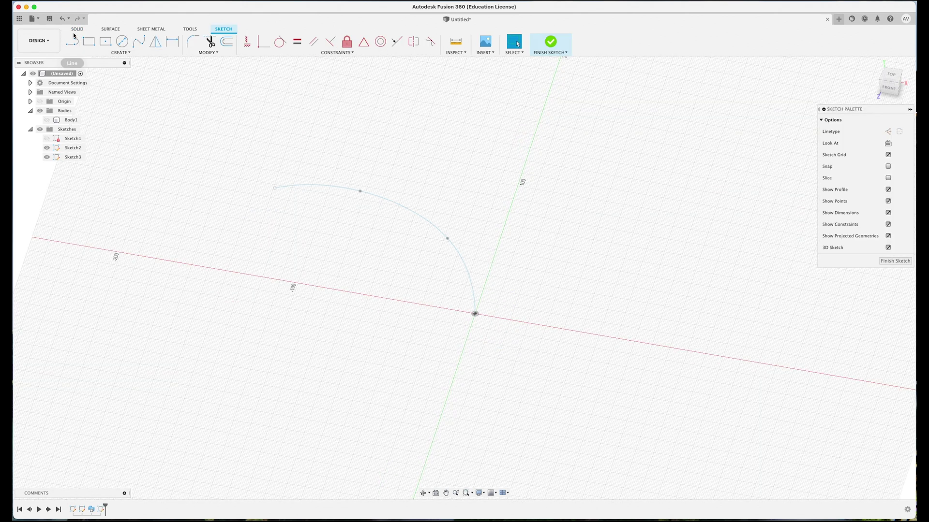
Draw a 50 x 50 mm center rectangle centred on the spline's start point
{"action": "left_click", "coordinate": [105, 41]}
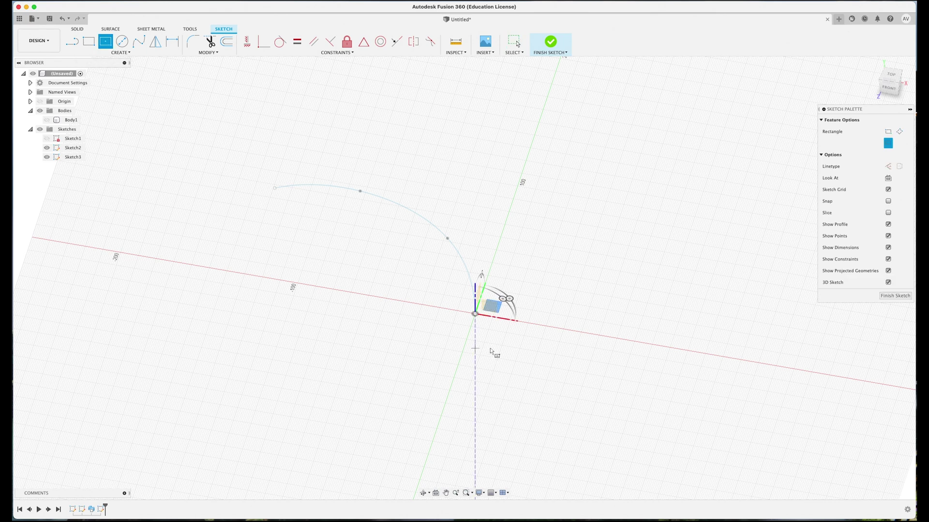
{"action": "left_click", "coordinate": [474, 314]}
{"action": "type", "text": "50"}
{"action": "key", "text": "Tab"}
{"action": "type", "text": "50"}
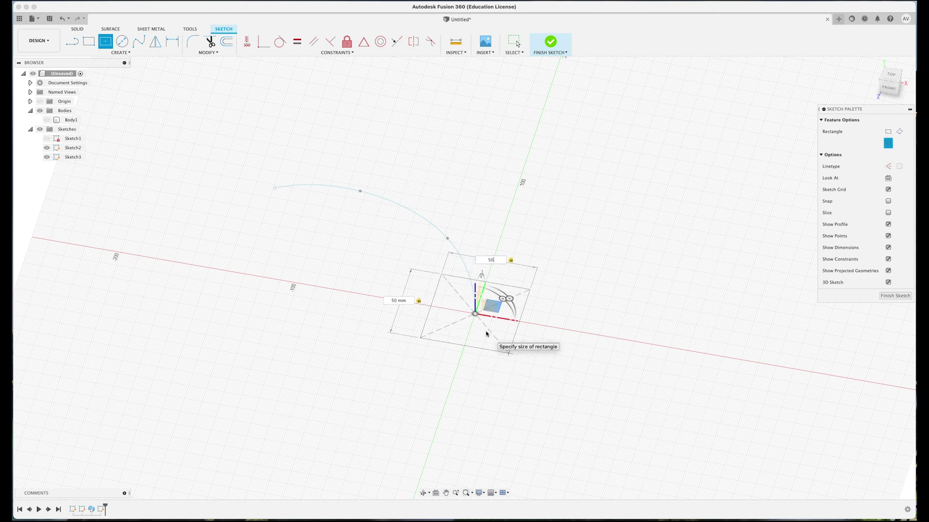
{"action": "key", "text": "Return"}
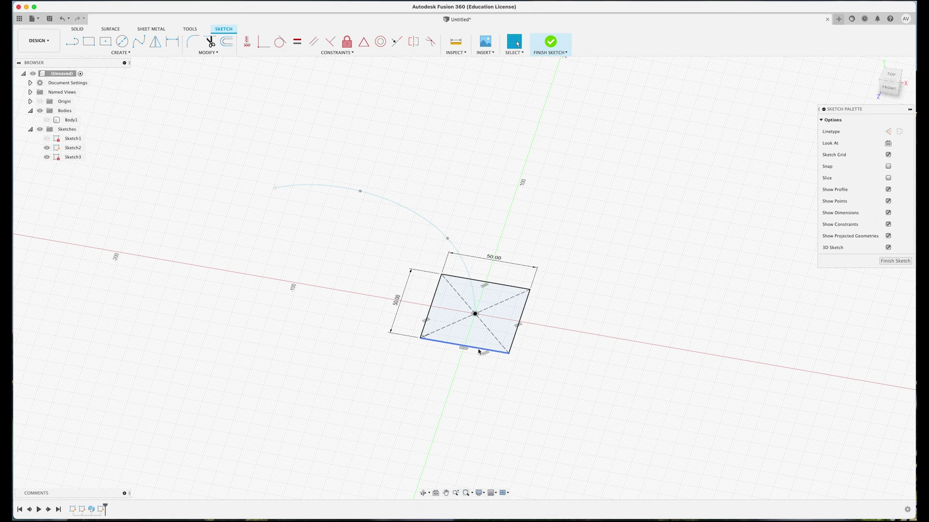
Rotate a copy of the square 45 deg about its centre point to form an eight-pointed star, and finish the sketch
{"action": "double_click", "coordinate": [478, 351]}
{"action": "key", "text": "m"}
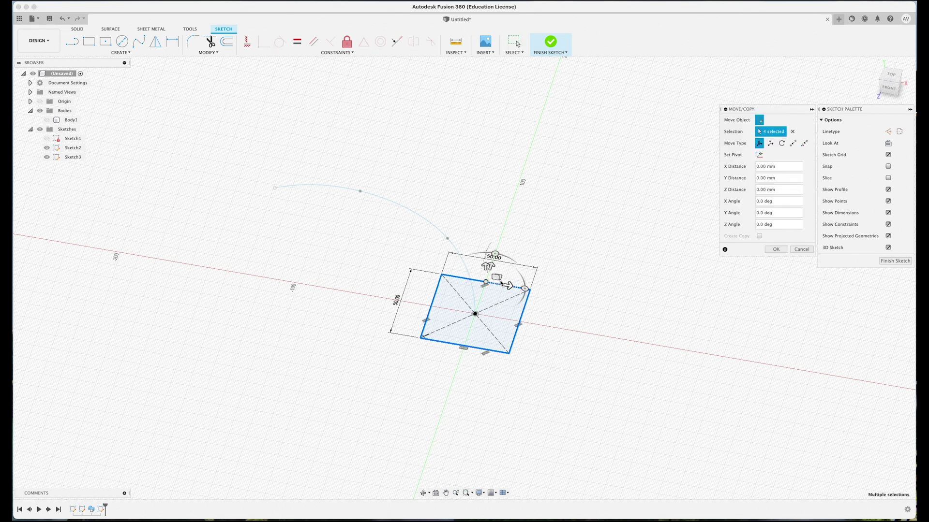
{"action": "left_click", "coordinate": [475, 314]}
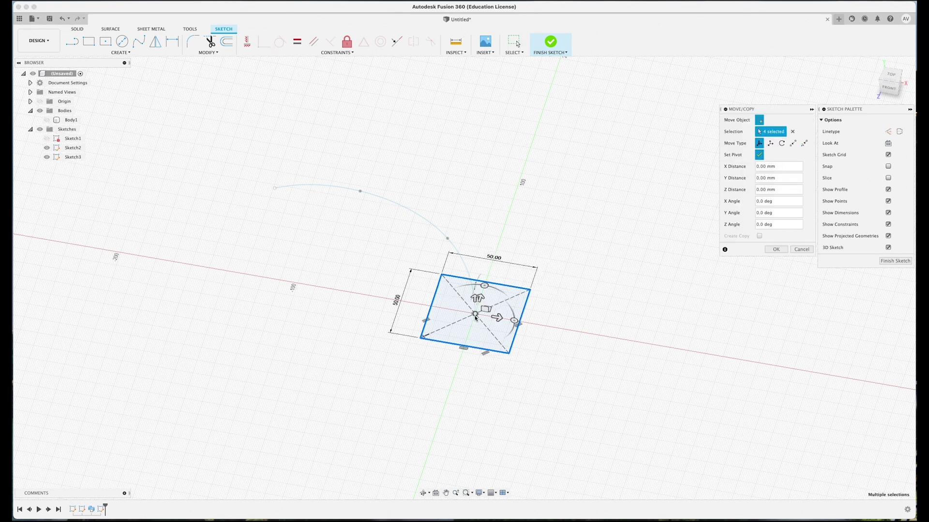
{"action": "left_click", "coordinate": [759, 155]}
{"action": "left_click_drag", "start_coordinate": [491, 283], "coordinate": [490, 288]}
{"action": "type", "text": "45"}
{"action": "key", "text": "Return"}
{"action": "key", "text": "Return"}
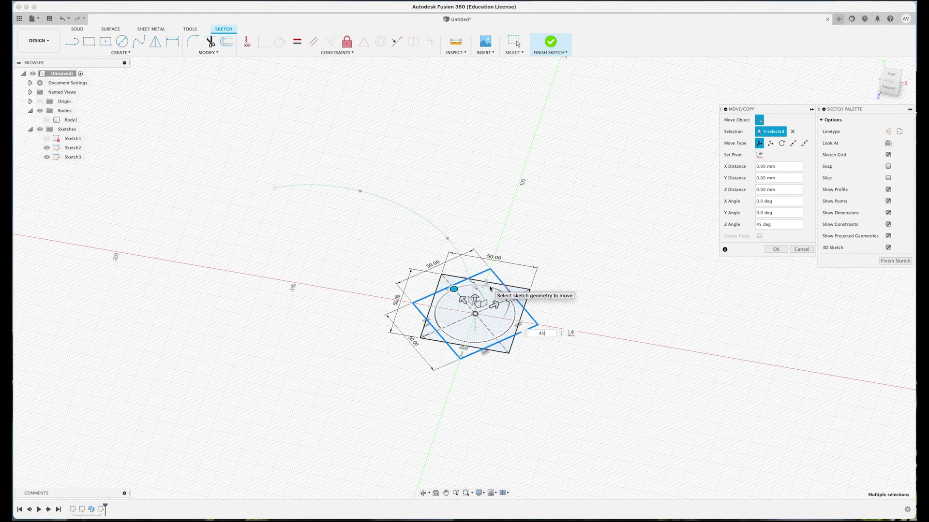
{"action": "scroll", "coordinate": [432, 330], "scroll_direction": "up", "scroll_amount": 3}
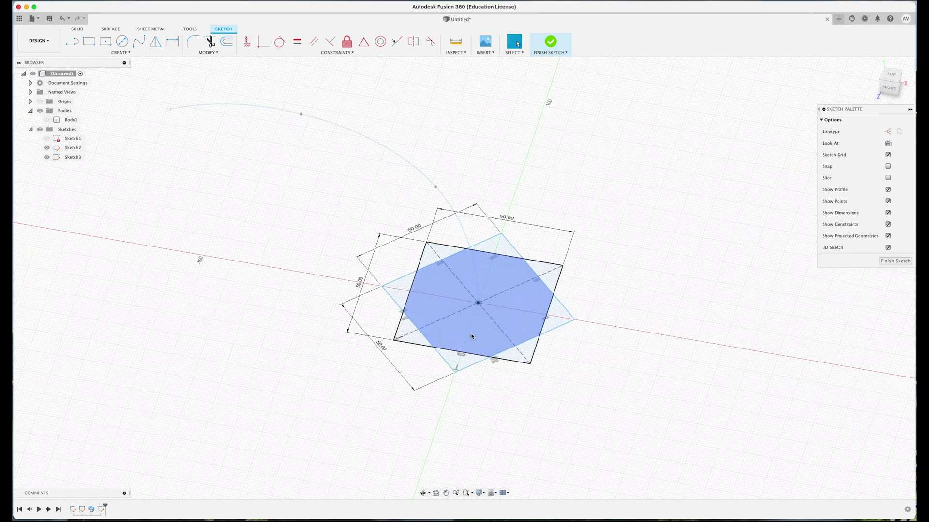
{"action": "left_click", "coordinate": [541, 47]}
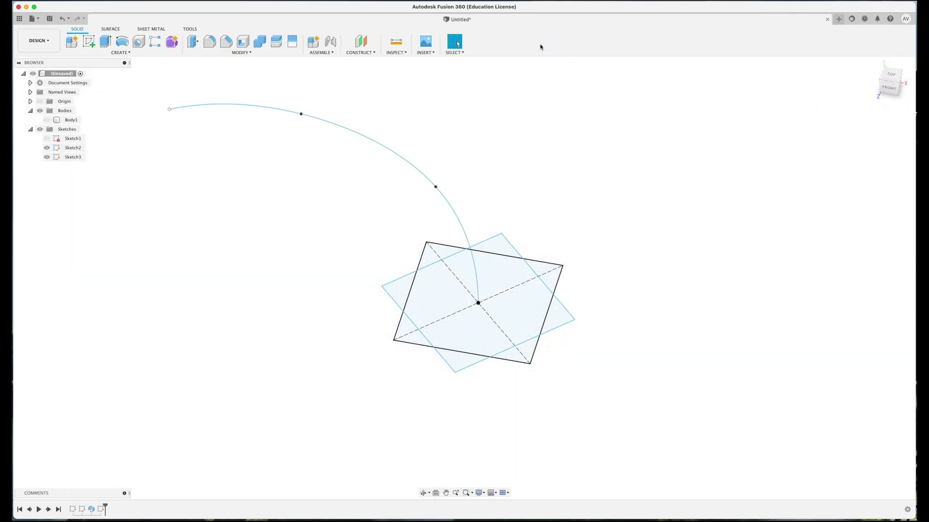
Set up a single-path Sweep of all nine regions of the star profile along the spline as a new body
{"action": "left_click", "coordinate": [411, 325]}
{"action": "left_click", "coordinate": [406, 288]}
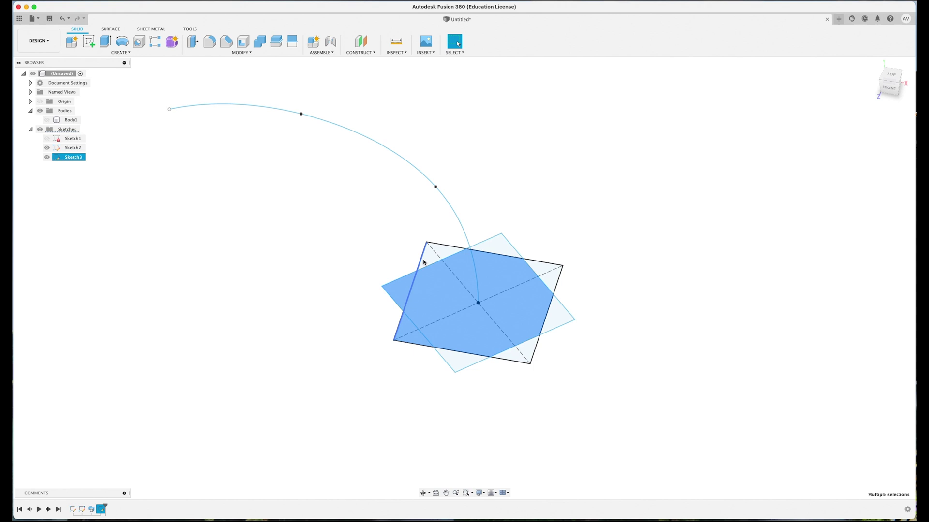
{"action": "left_click", "coordinate": [512, 249]}
{"action": "left_click", "coordinate": [555, 309]}
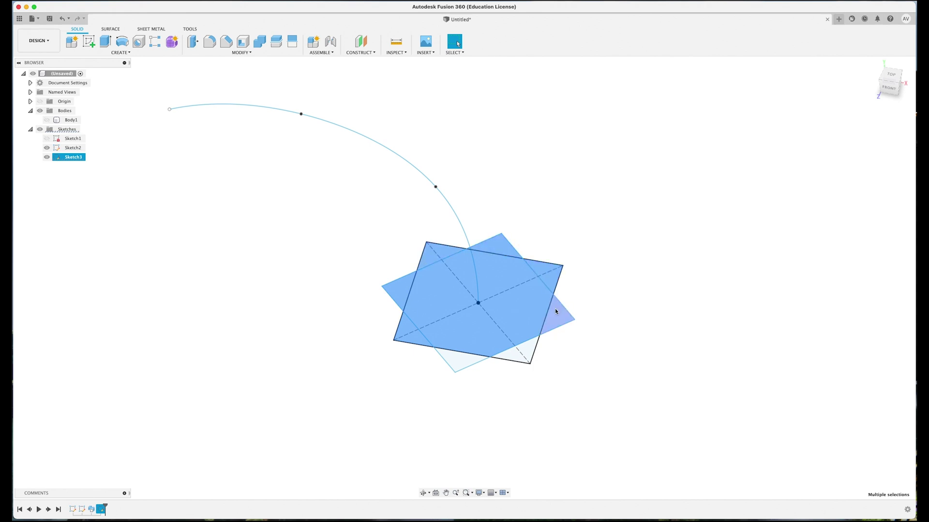
{"action": "left_click", "coordinate": [489, 360]}
{"action": "middle_click_drag", "start_coordinate": [460, 376], "coordinate": [409, 385], "text": "shift"}
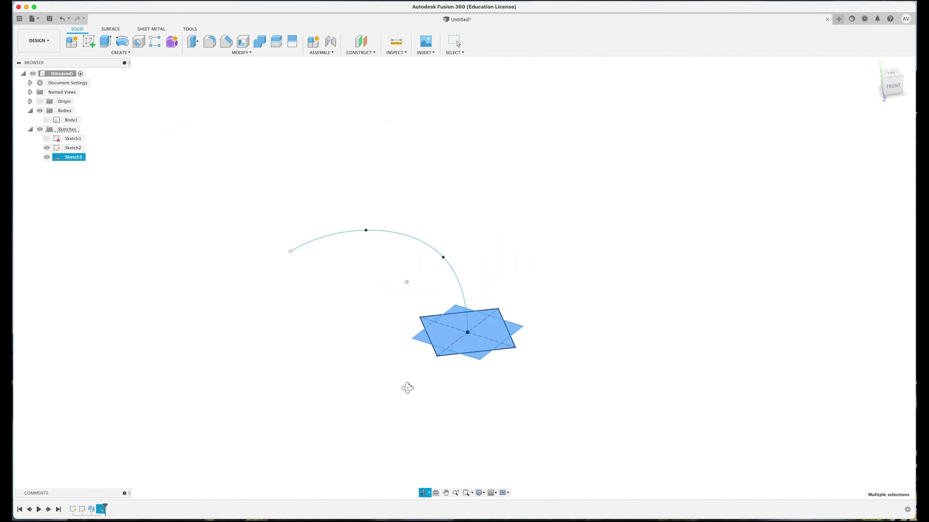
{"action": "left_click", "coordinate": [120, 52]}
{"action": "left_click", "coordinate": [82, 110]}
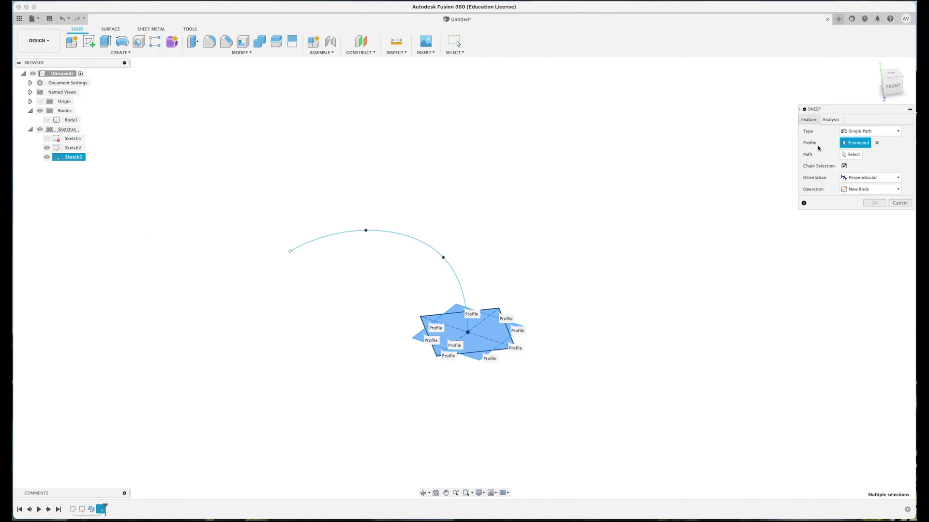
{"action": "left_click", "coordinate": [849, 154]}
{"action": "left_click", "coordinate": [442, 252]}
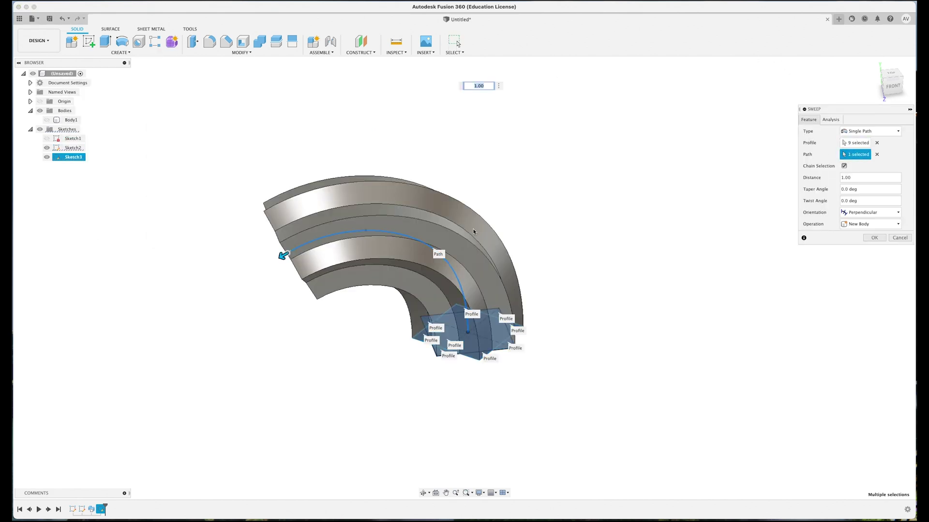
Set the sweep's taper angle to -7.5 deg and check the preview from several sides
{"action": "middle_click_drag", "start_coordinate": [757, 232], "coordinate": [757, 226], "text": "shift"}
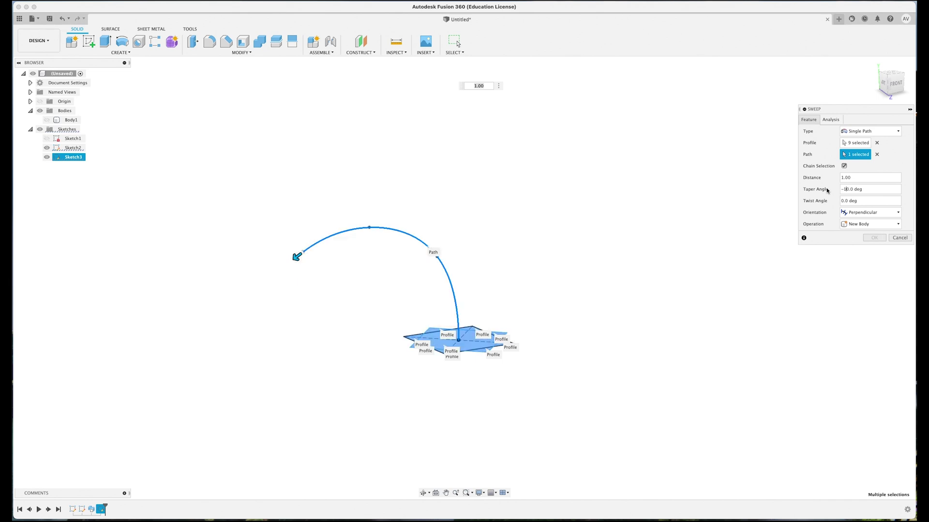
{"action": "key", "text": "BackSpace"}
{"action": "type", "text": "6"}
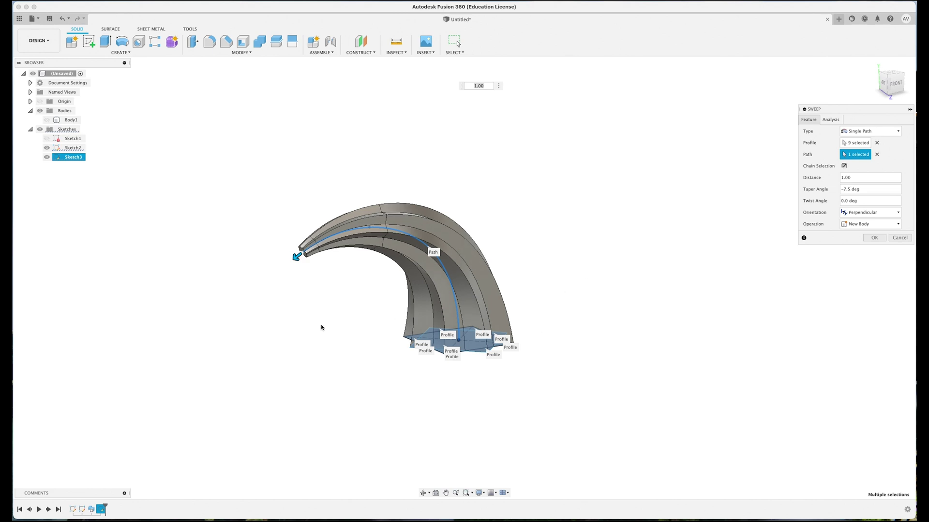
{"action": "middle_click_drag", "start_coordinate": [327, 346], "coordinate": [690, 263], "text": "shift"}
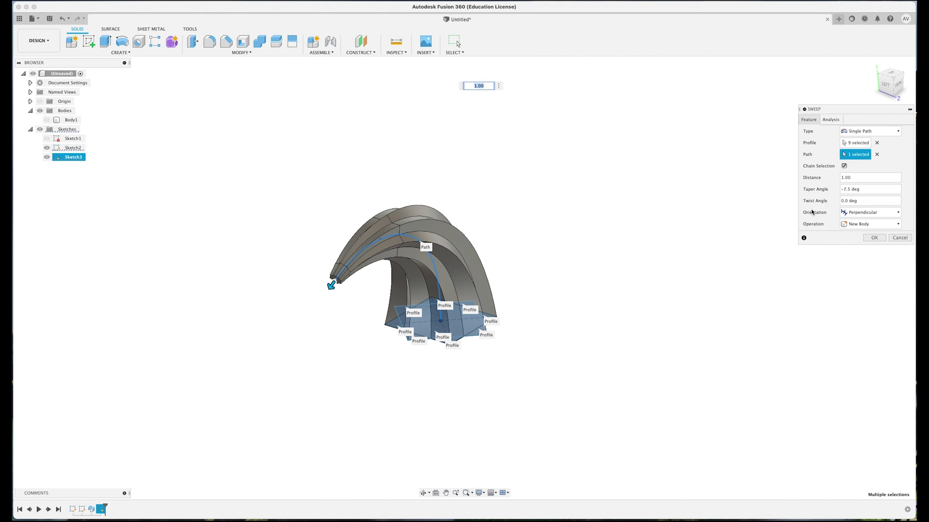
{"action": "middle_click_drag", "start_coordinate": [626, 440], "coordinate": [655, 411], "text": "shift"}
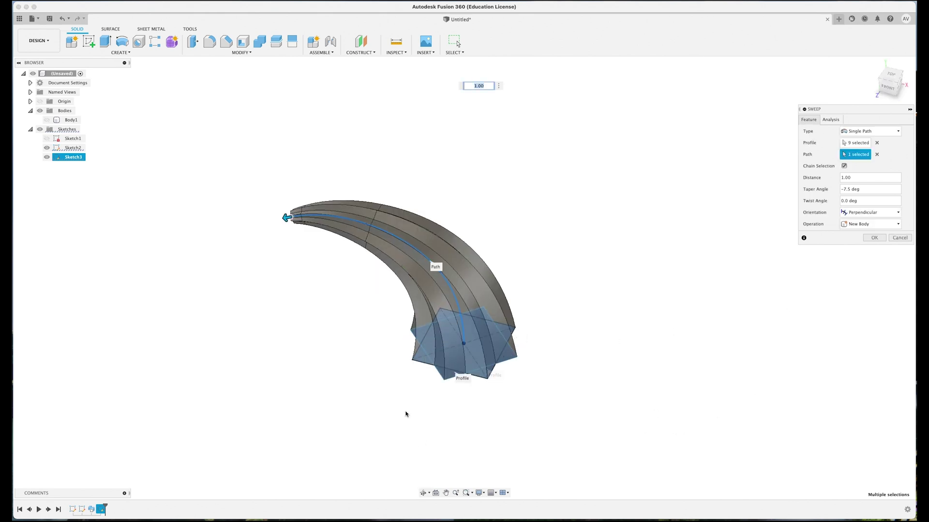
{"action": "middle_click_drag", "start_coordinate": [599, 457], "coordinate": [624, 397], "text": "shift"}
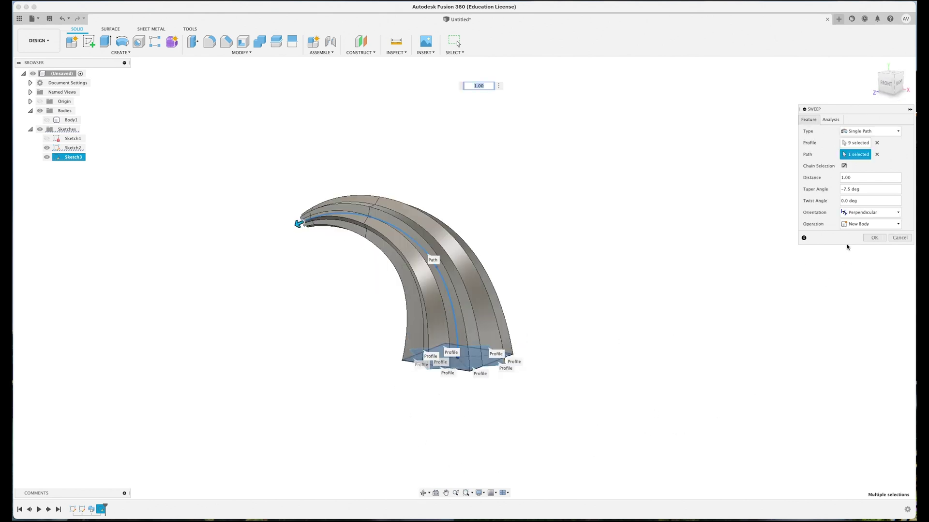
Try twist angles of 200 deg and 2000 deg on the star-shaped sweep
{"action": "left_click", "coordinate": [845, 204]}
{"action": "type", "text": "200"}
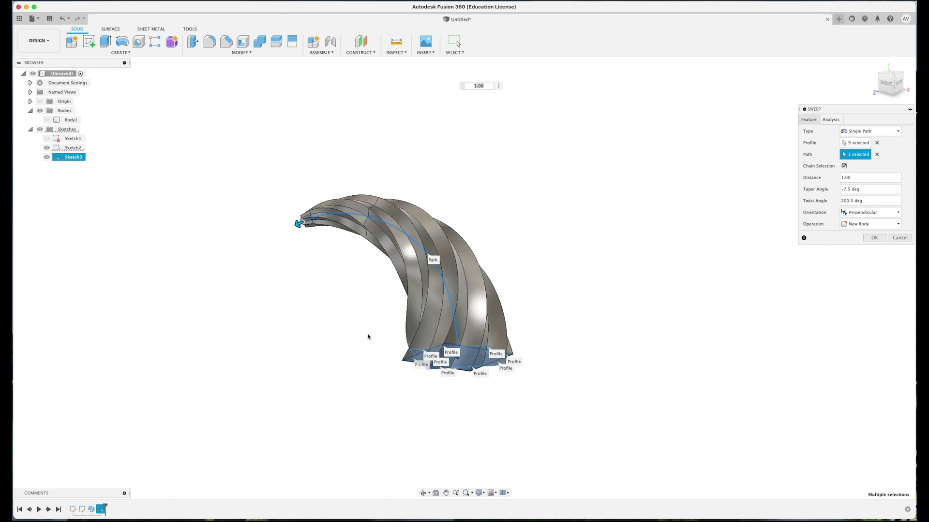
{"action": "middle_click_drag", "start_coordinate": [369, 336], "coordinate": [556, 315], "text": "shift"}
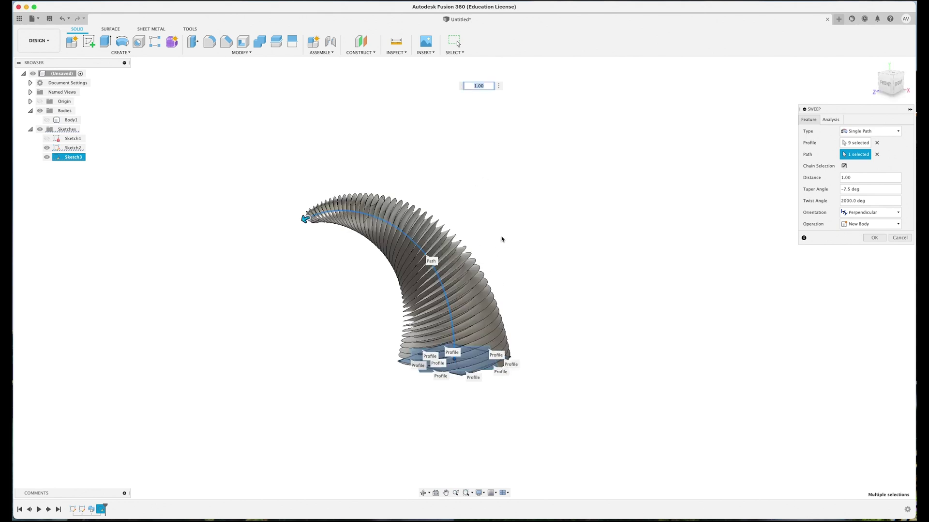
{"action": "middle_click_drag", "start_coordinate": [494, 245], "coordinate": [753, 199], "text": "shift"}
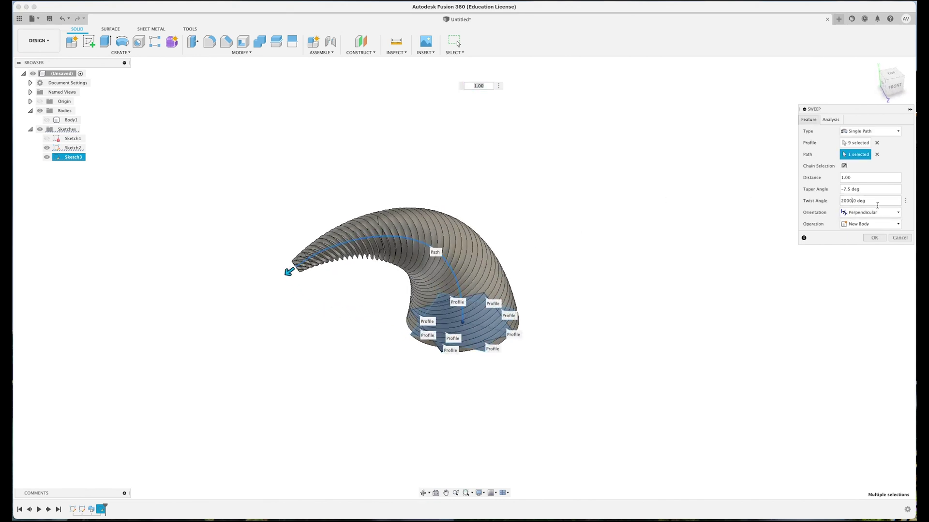
Set the sweep's twist angle to 400 deg and create the twisted horn body
{"action": "key", "text": "BackSpace"}
{"action": "key", "text": "BackSpace"}
{"action": "key", "text": "BackSpace"}
{"action": "key", "text": "BackSpace"}
{"action": "type", "text": "400"}
{"action": "key", "text": "Return"}
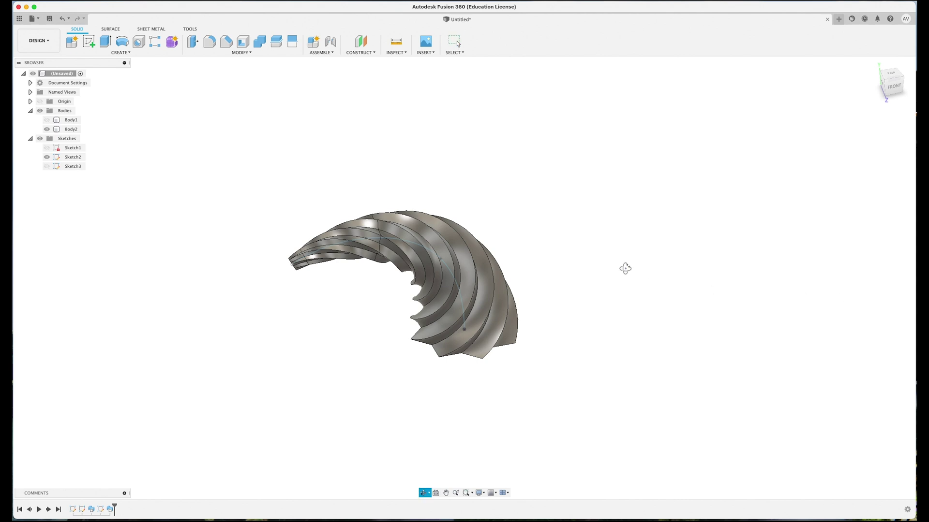
Hide the spline's sketch and examine the twisted horn body
{"action": "middle_click_drag", "start_coordinate": [623, 268], "coordinate": [379, 155], "text": "shift"}
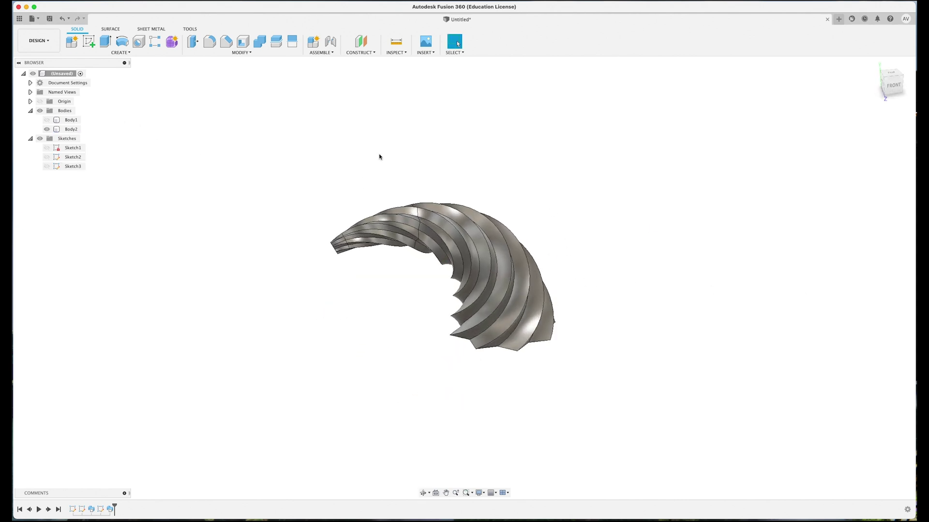
{"action": "middle_click_drag", "start_coordinate": [612, 290], "coordinate": [589, 281], "text": "shift"}
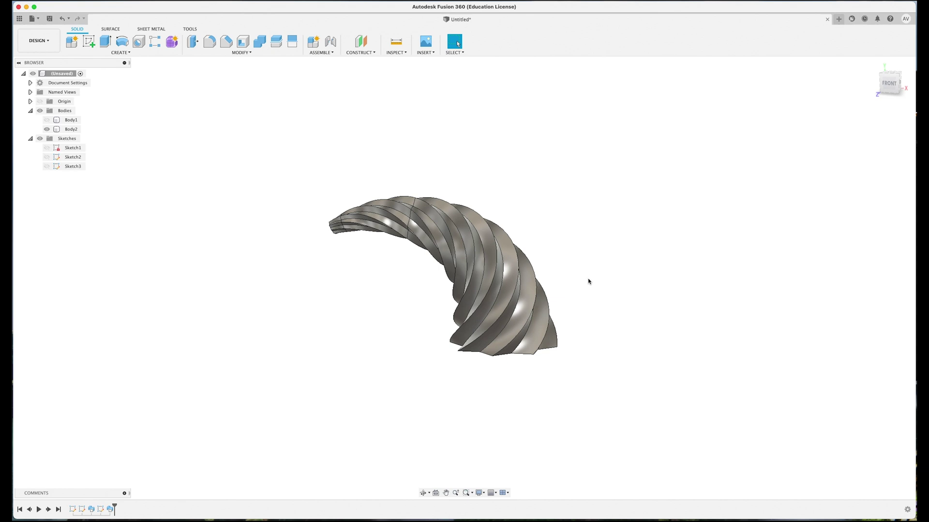
{"action": "middle_click_drag", "start_coordinate": [666, 322], "coordinate": [669, 324], "text": "shift"}
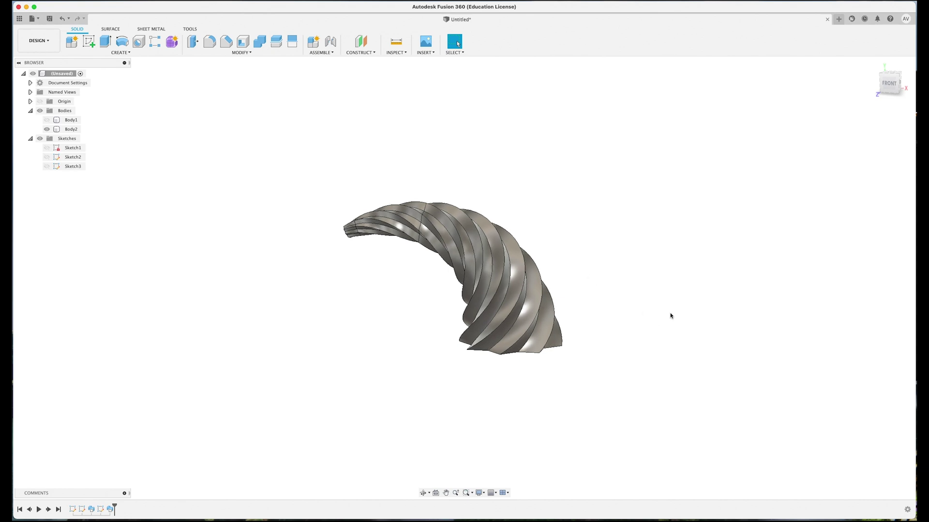